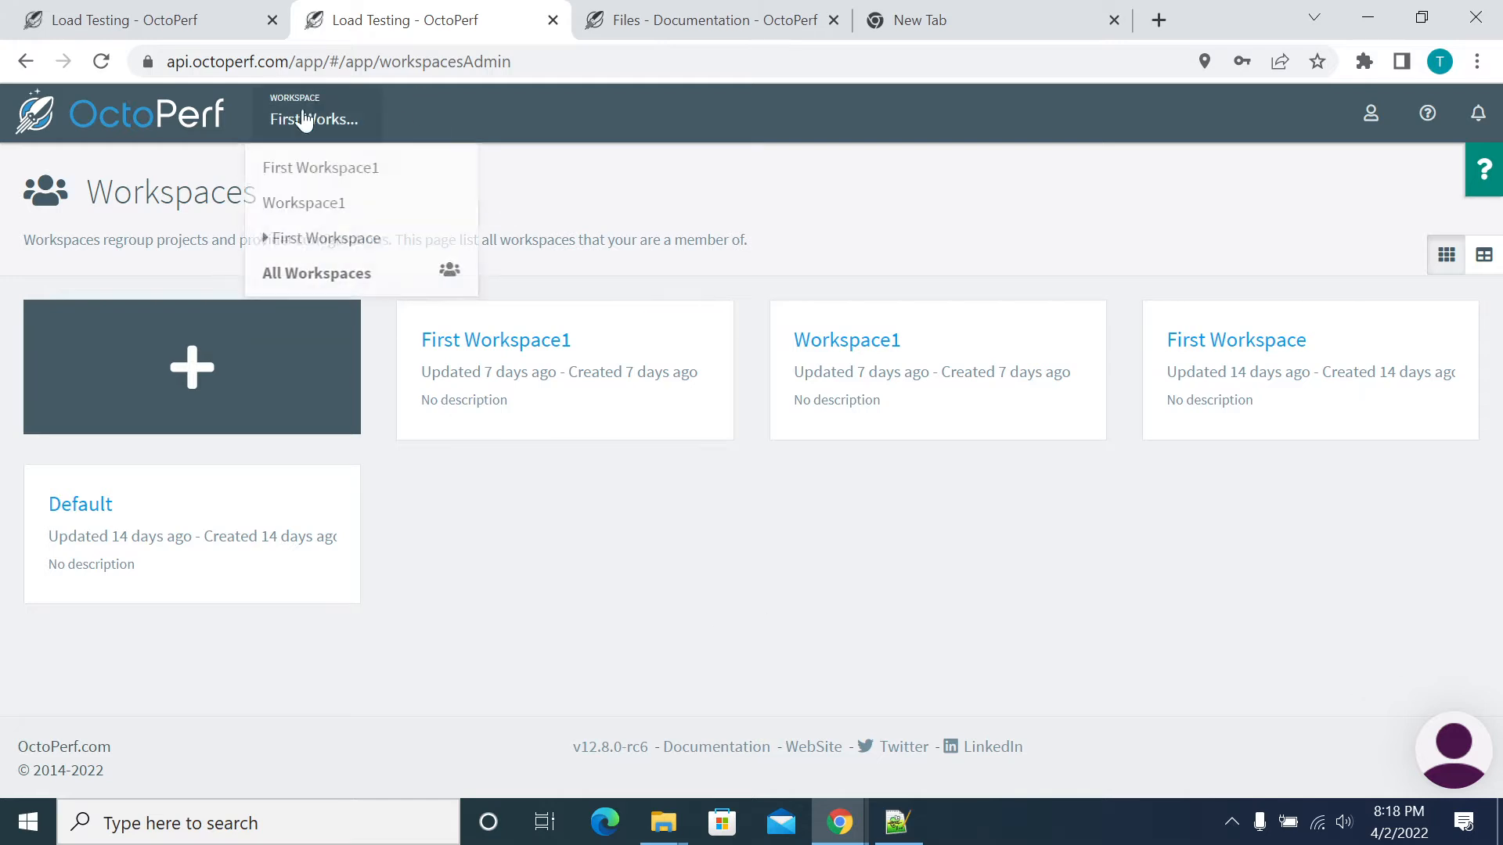
- Open the Private Hosts page of First Workspace and look over its Providers and Agents sections
{"action": "left_click", "coordinate": [1177, 352]}
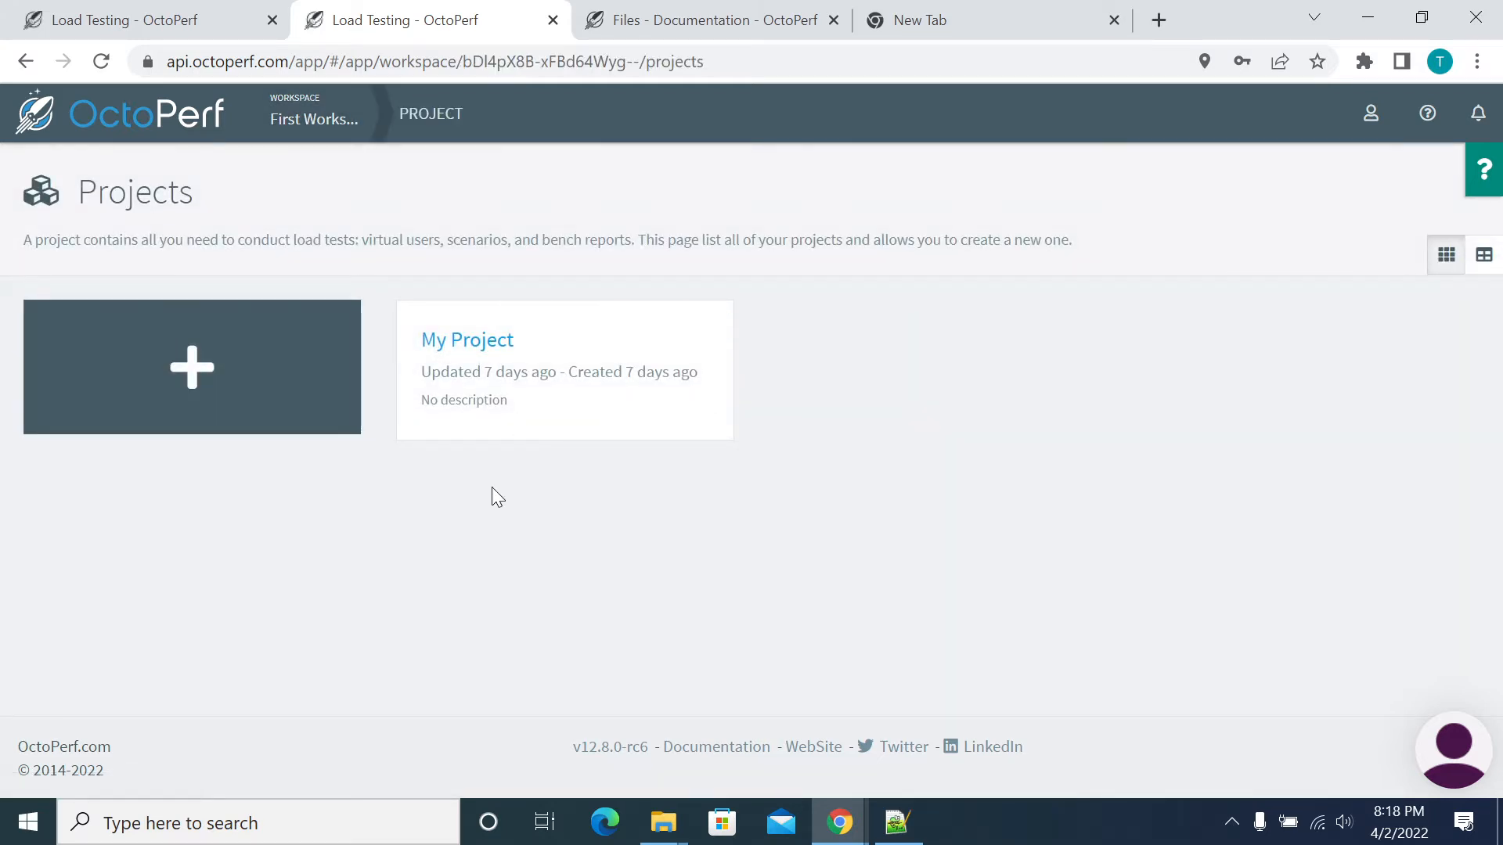
{"action": "mouse_move", "coordinate": [426, 125]}
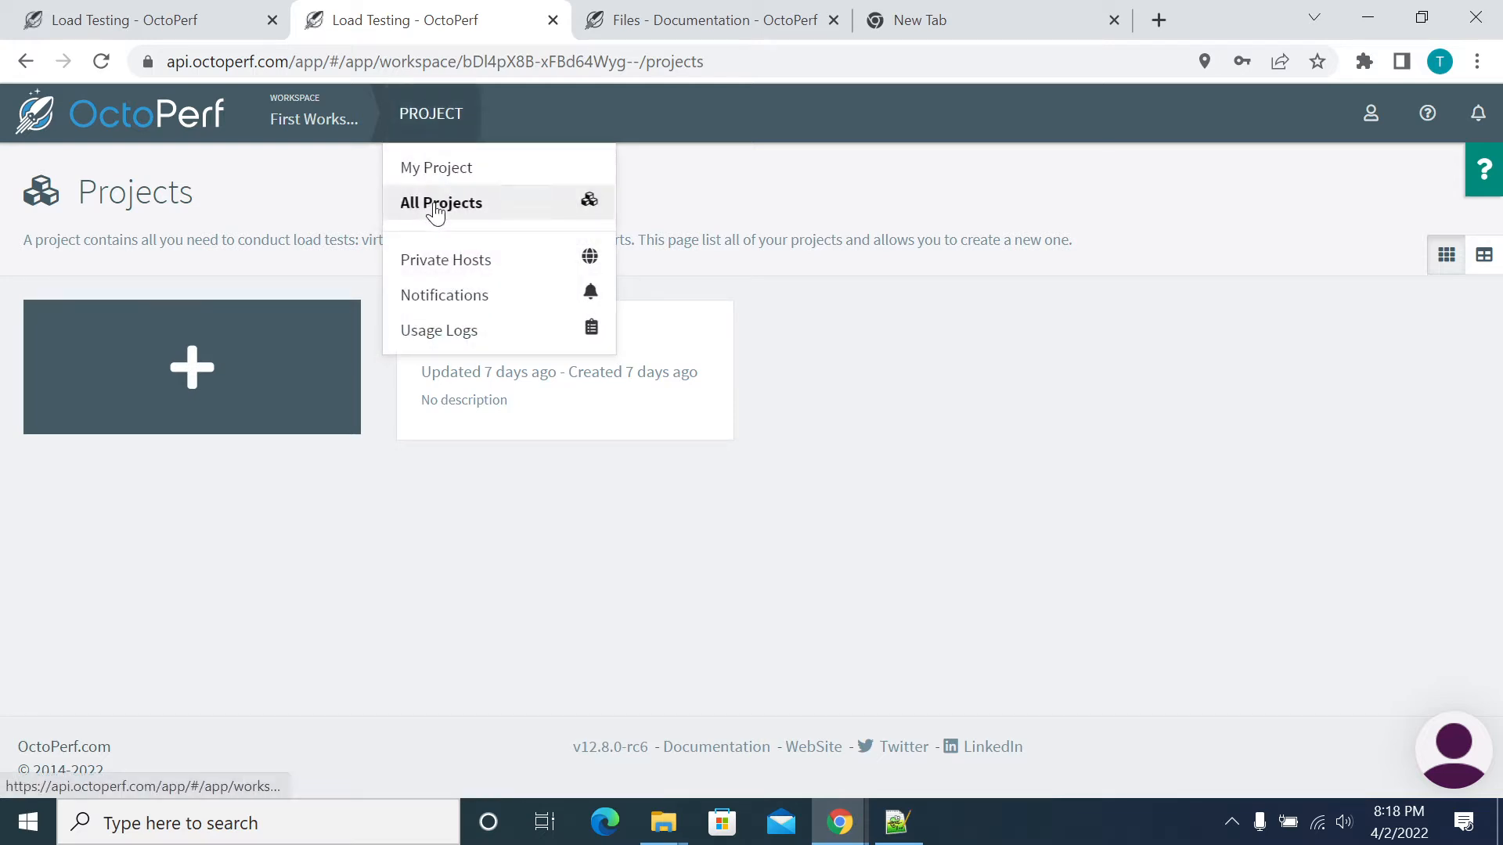
{"action": "left_click", "coordinate": [452, 261]}
{"action": "scroll", "coordinate": [231, 423], "scroll_direction": "down", "scroll_amount": 3}
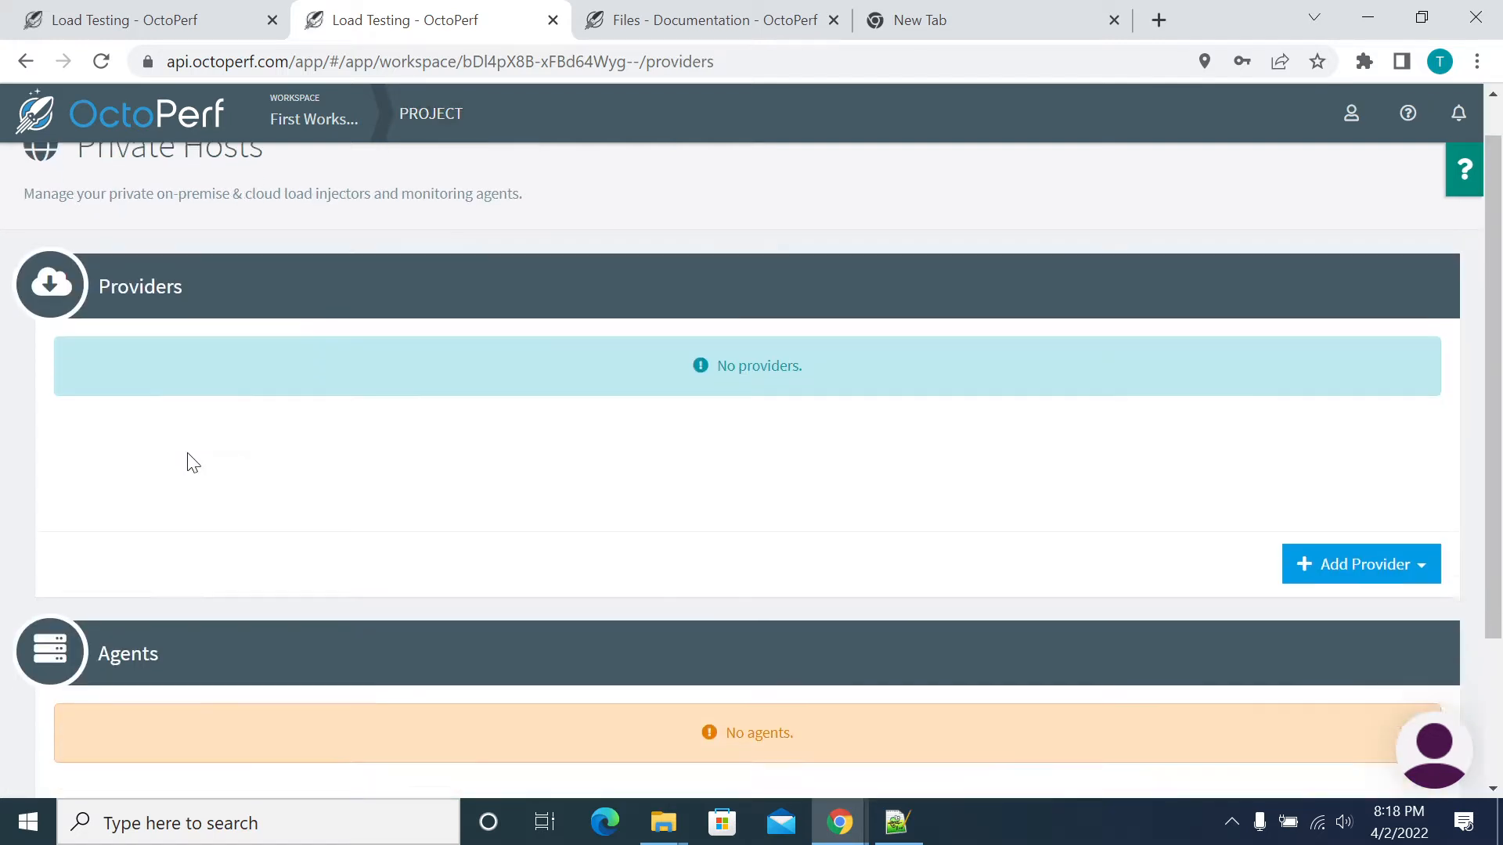
{"action": "left_click_drag", "start_coordinate": [110, 455], "coordinate": [167, 464]}
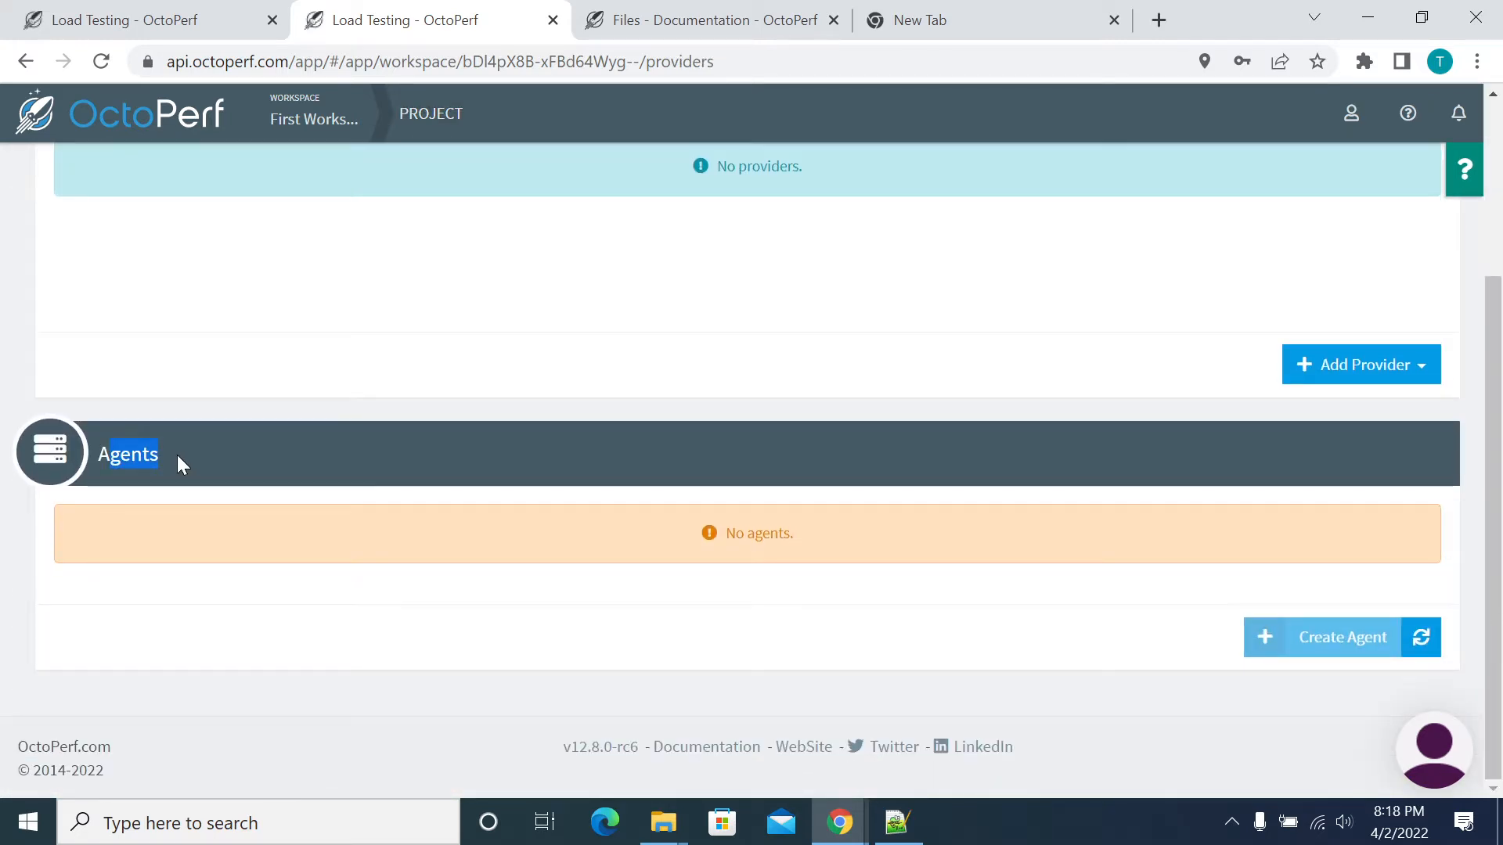
{"action": "left_click", "coordinate": [191, 459]}
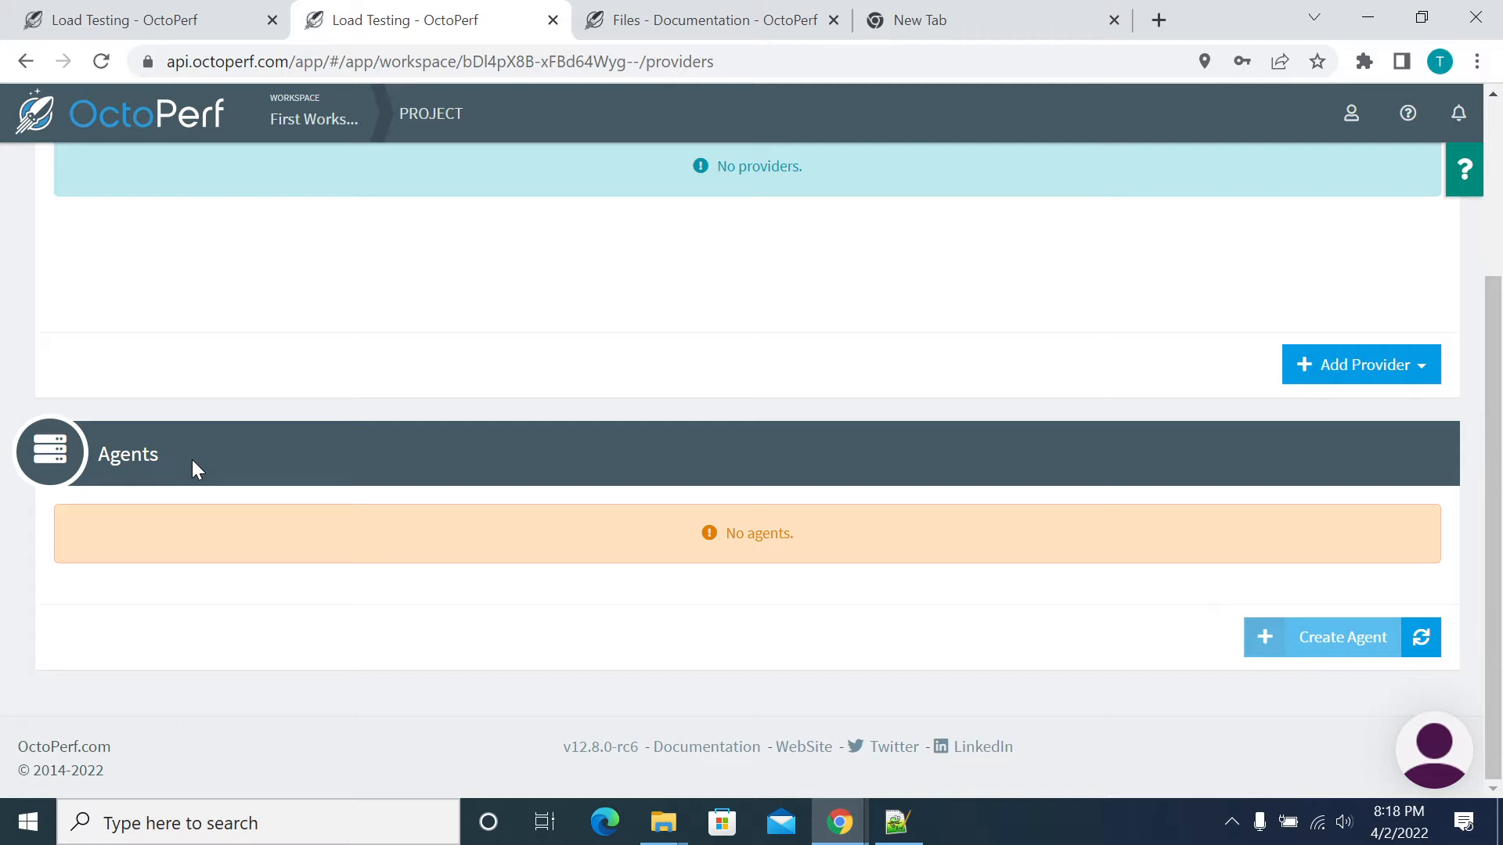
{"action": "scroll", "coordinate": [188, 462], "scroll_direction": "up", "scroll_amount": 3}
{"action": "left_click_drag", "start_coordinate": [108, 326], "coordinate": [197, 345]}
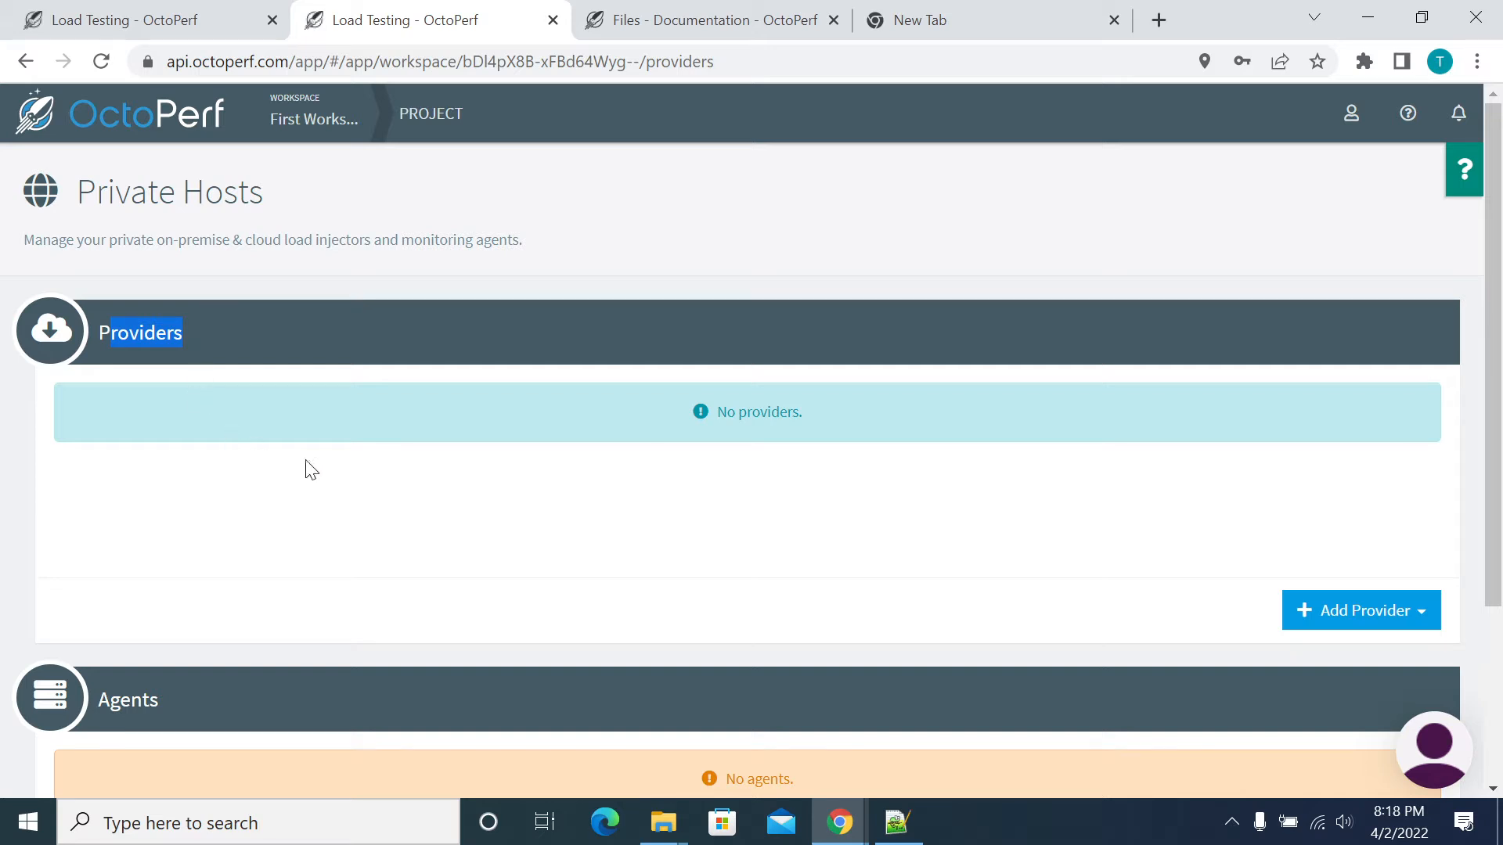
- Start a new Amazon Web Services provider and examine its access key, secret key and shutdown policy settings
{"action": "left_click", "coordinate": [1351, 619]}
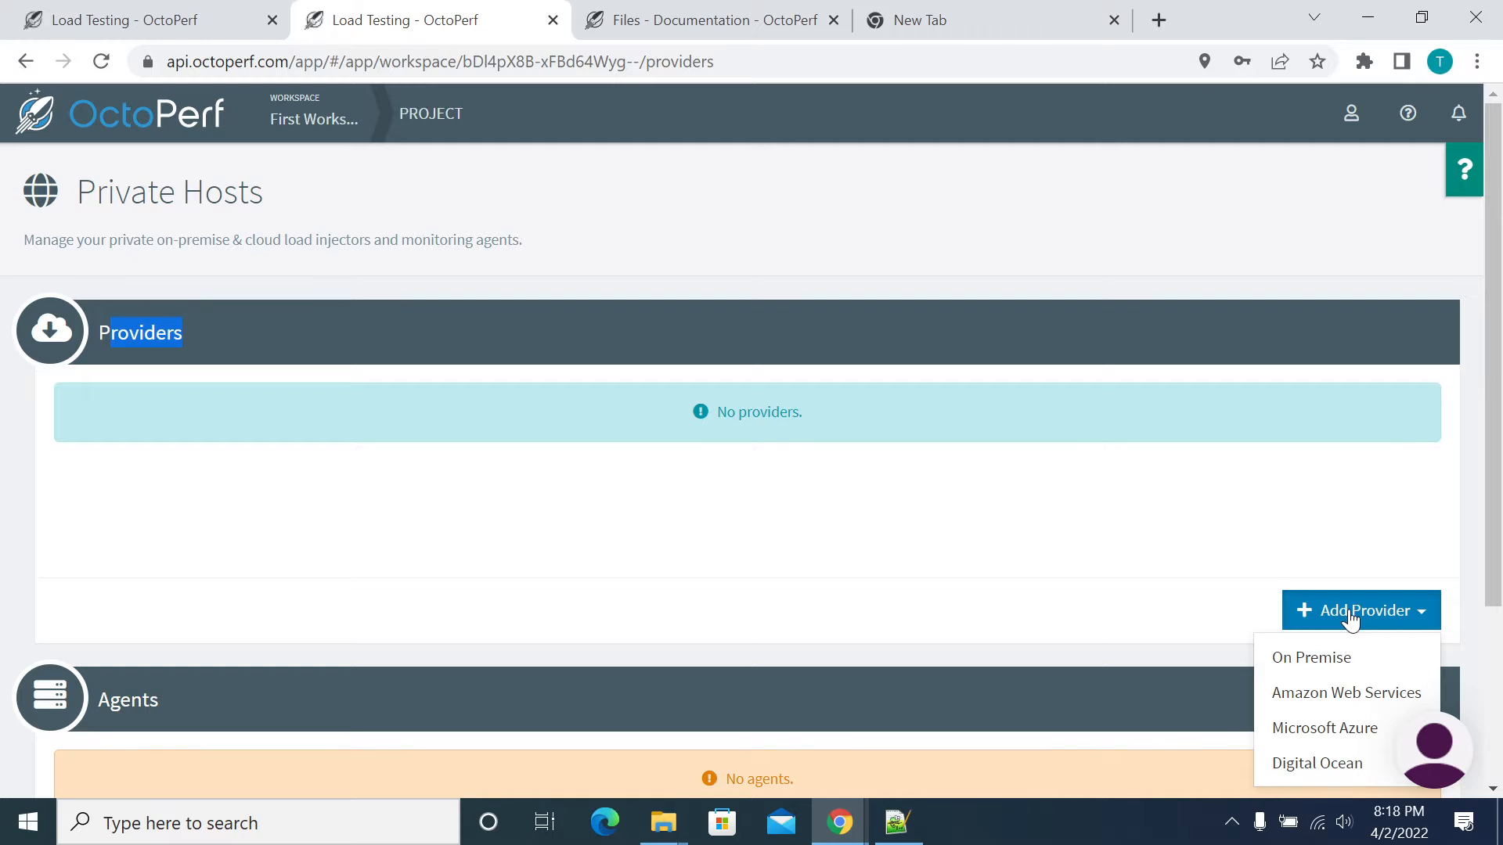
{"action": "scroll", "coordinate": [1351, 618], "scroll_direction": "down", "scroll_amount": 1}
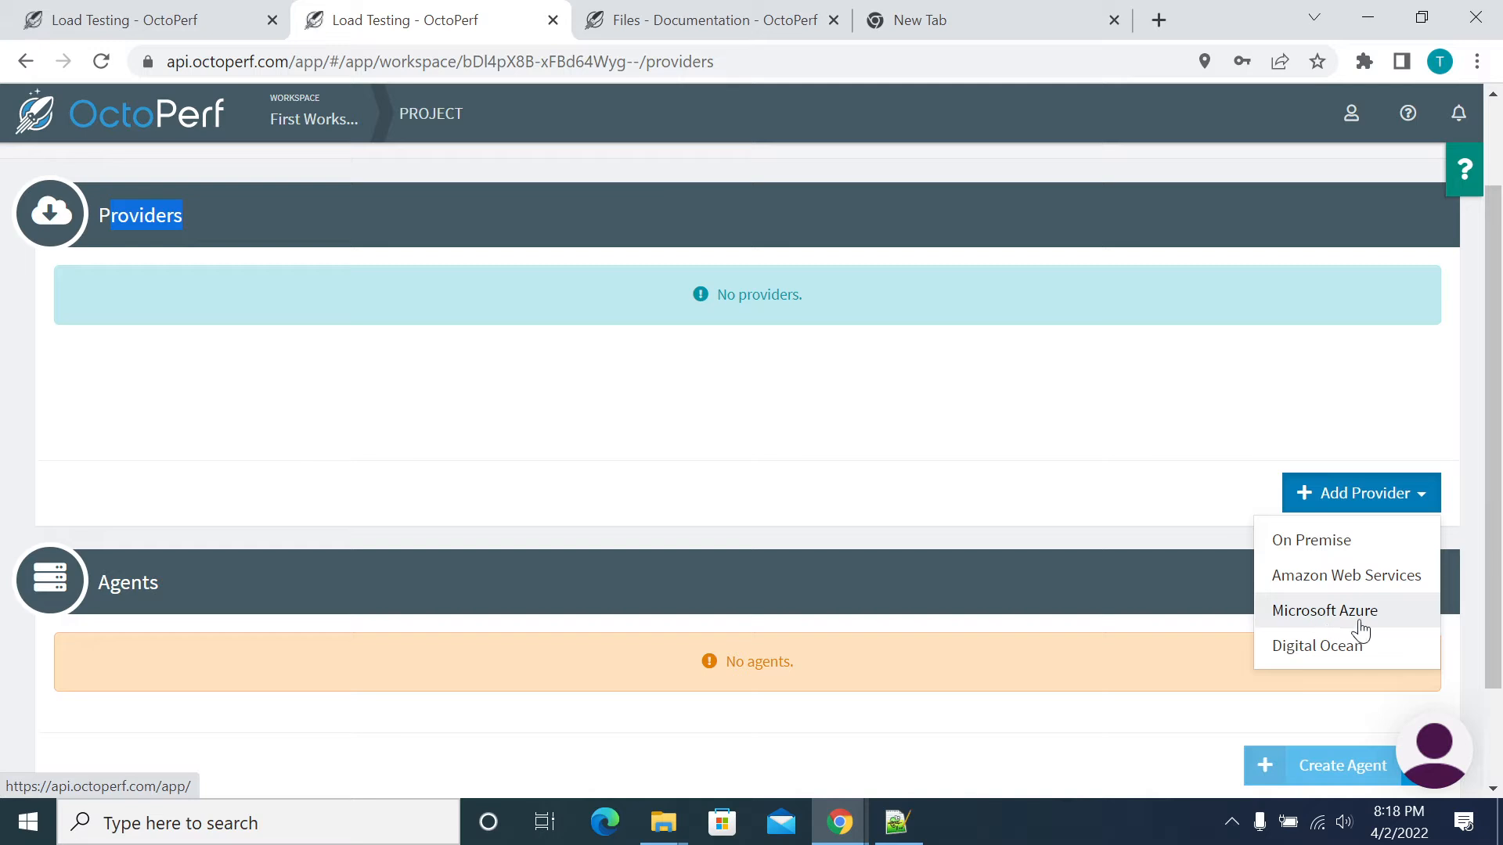
{"action": "left_click", "coordinate": [1319, 587]}
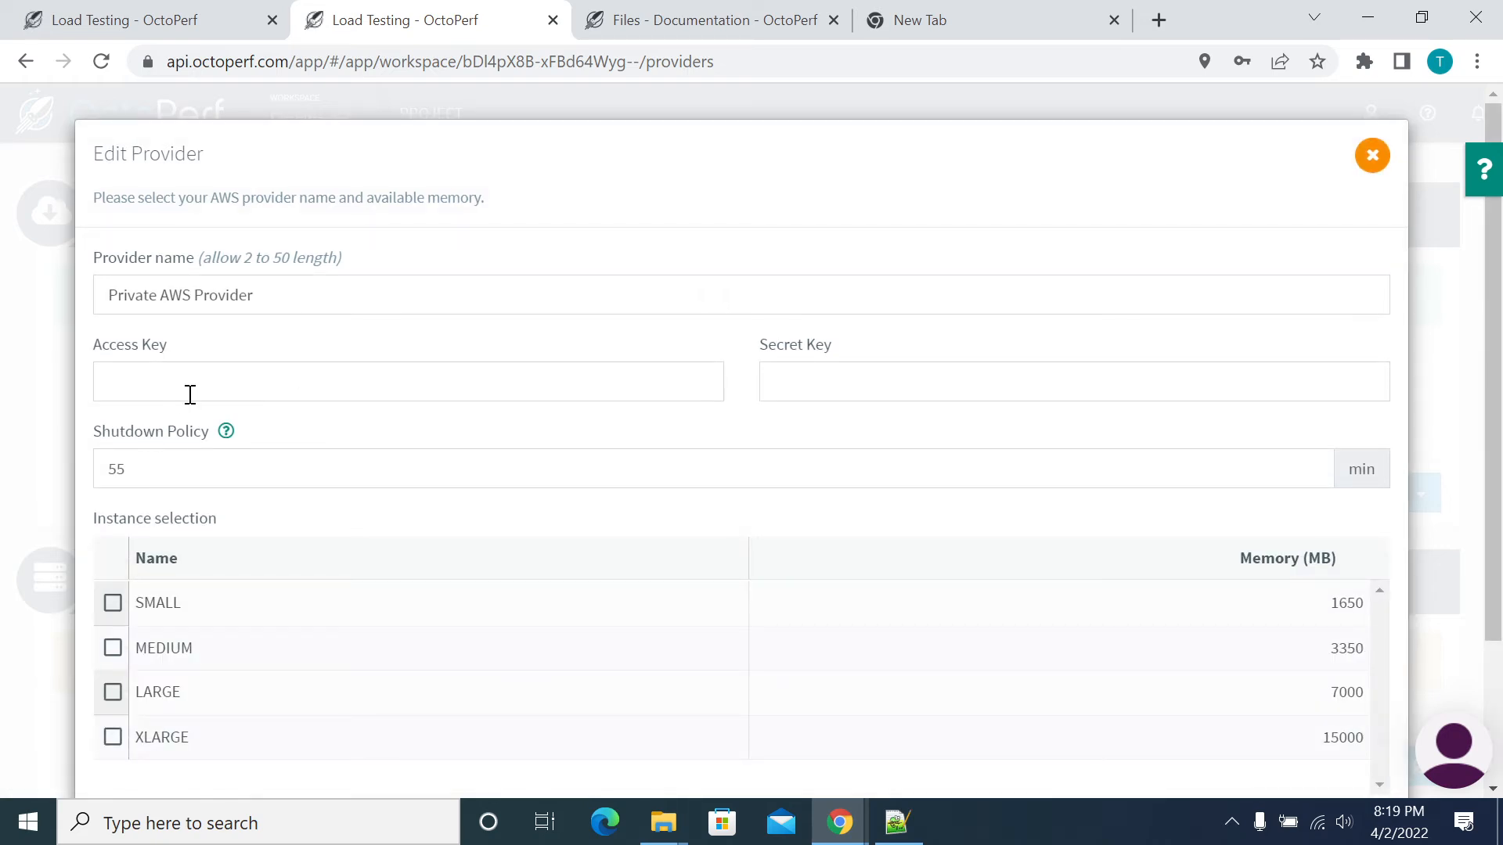
{"action": "left_click", "coordinate": [128, 386]}
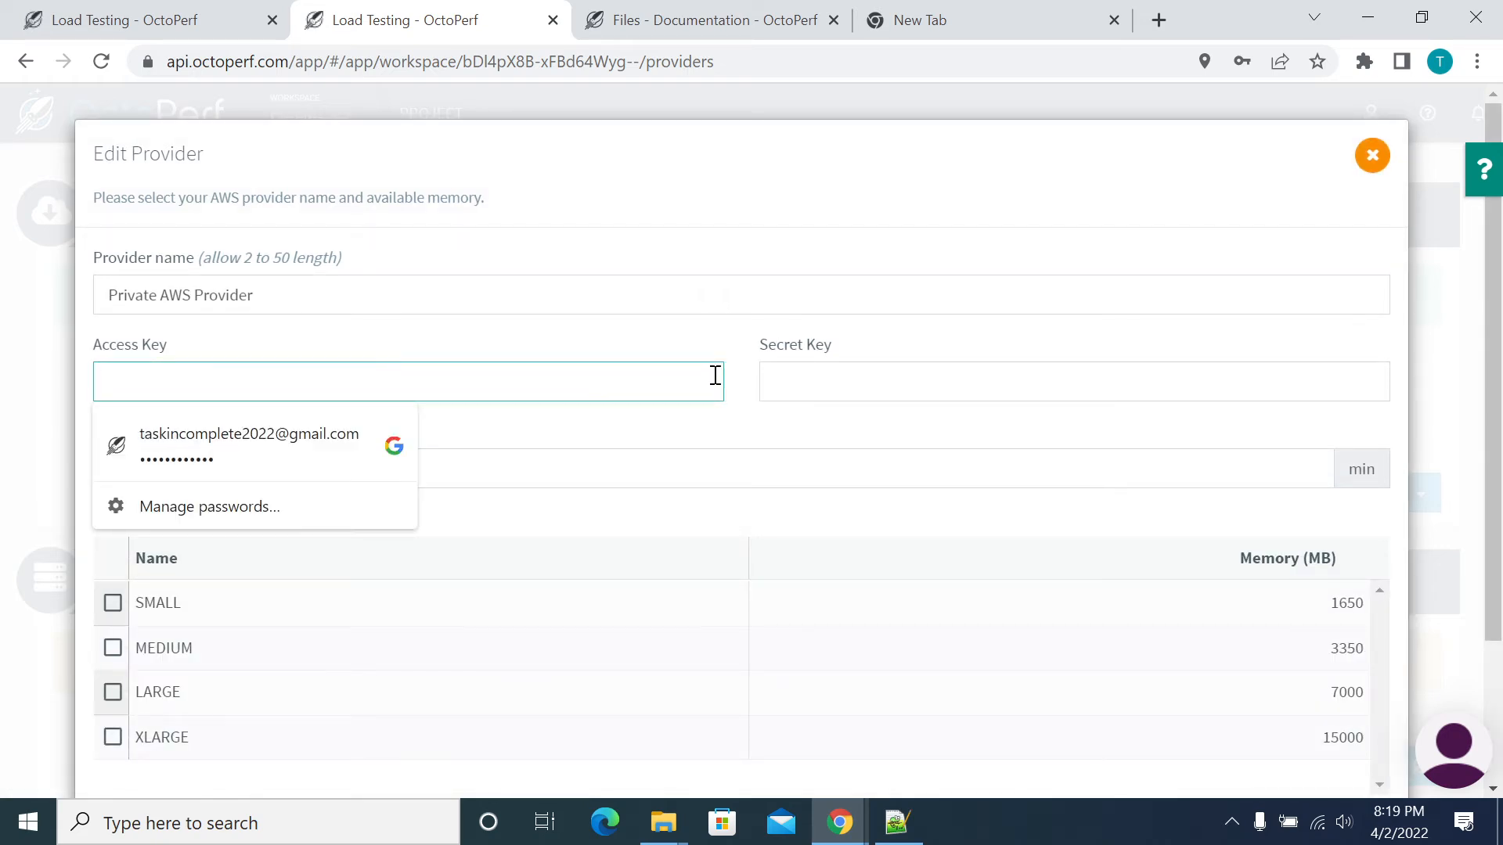
{"action": "left_click", "coordinate": [915, 385]}
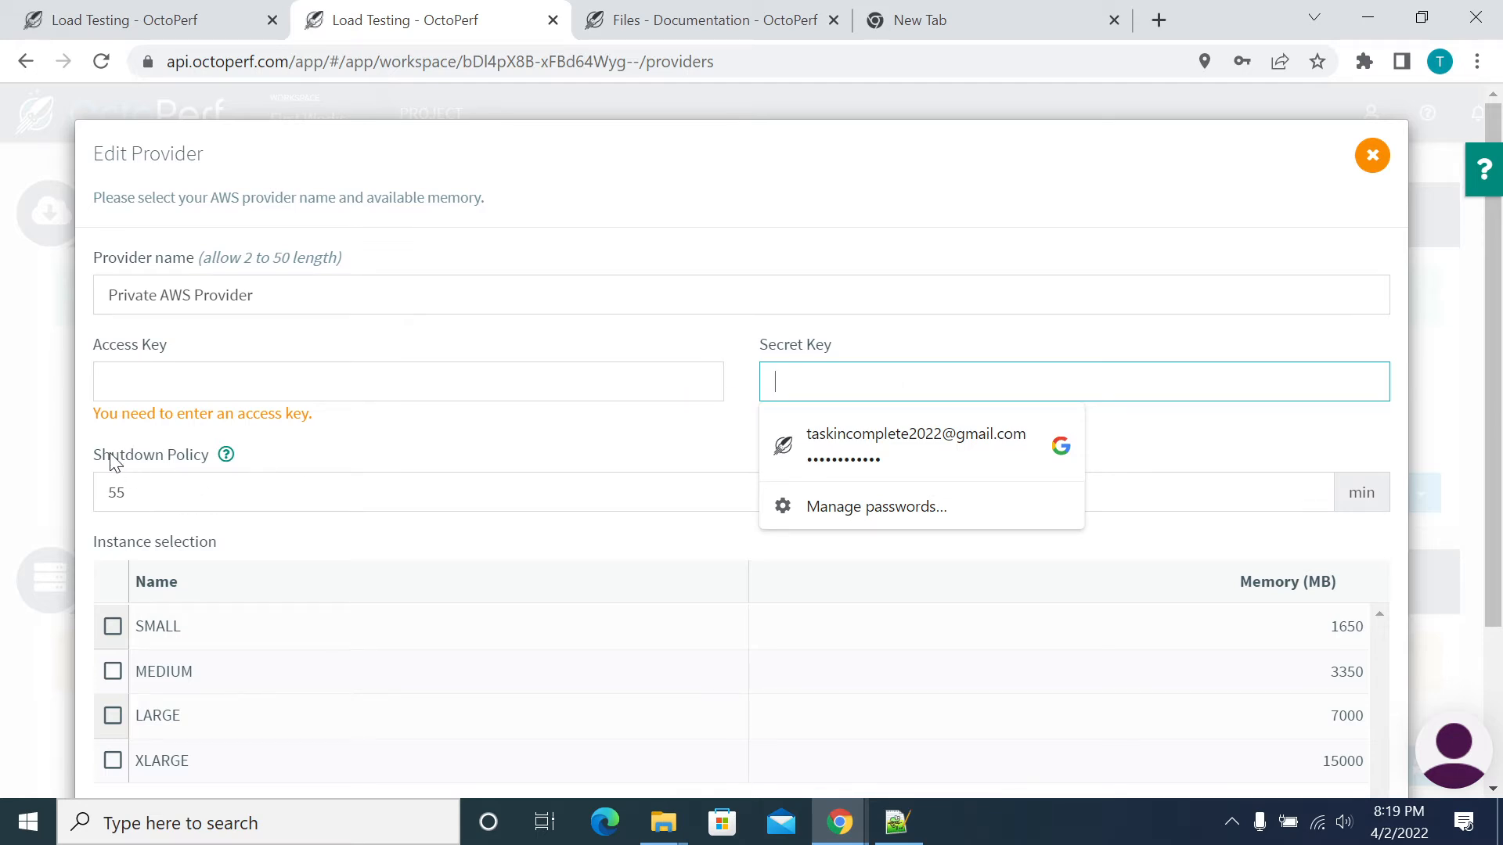
{"action": "left_click_drag", "start_coordinate": [110, 461], "coordinate": [201, 457]}
{"action": "left_click", "coordinate": [149, 496]}
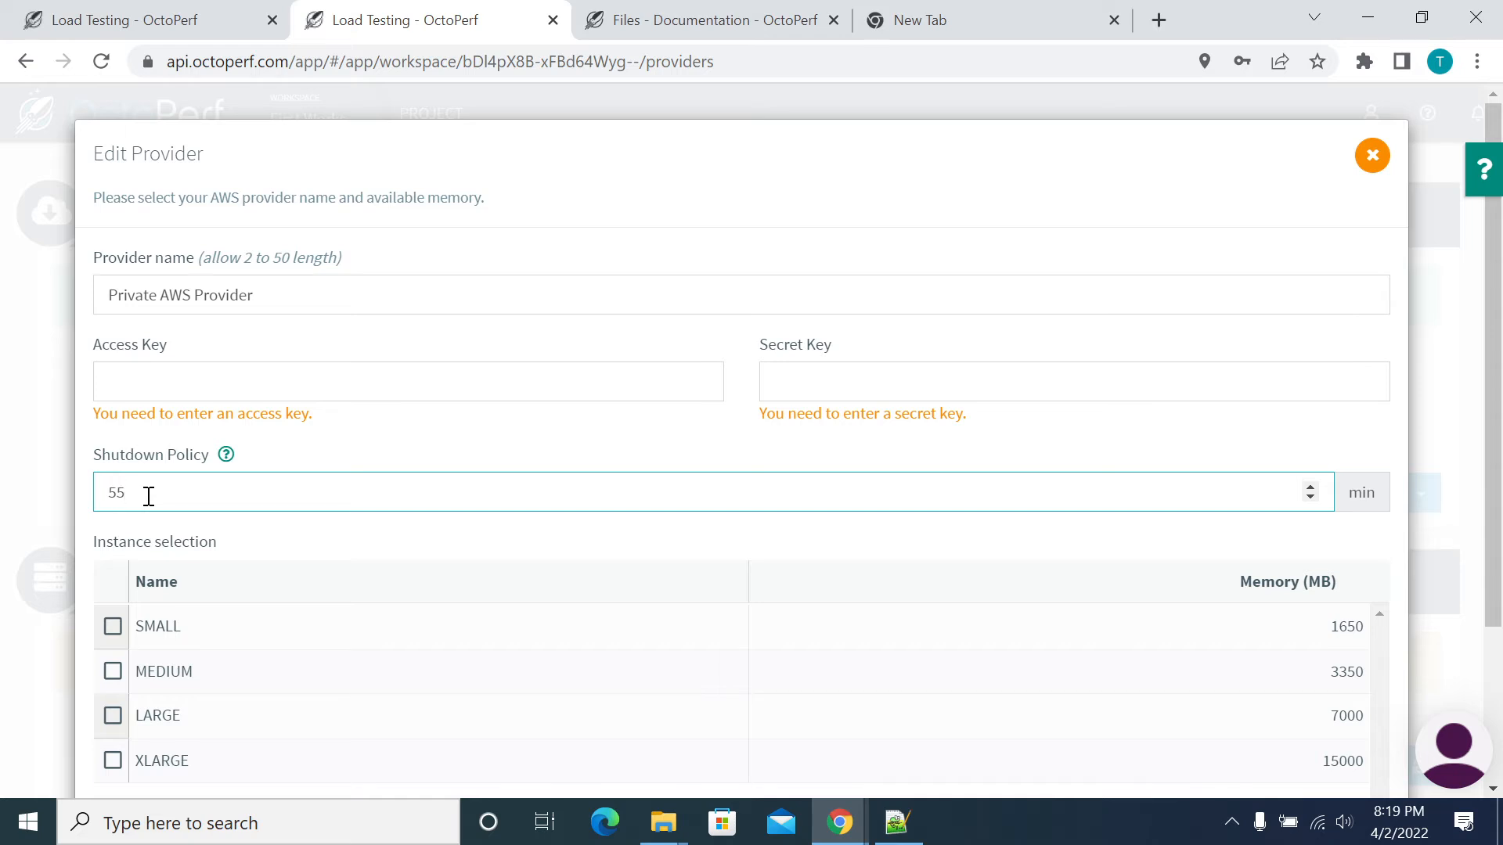
{"action": "scroll", "coordinate": [148, 496], "scroll_direction": "down", "scroll_amount": 2}
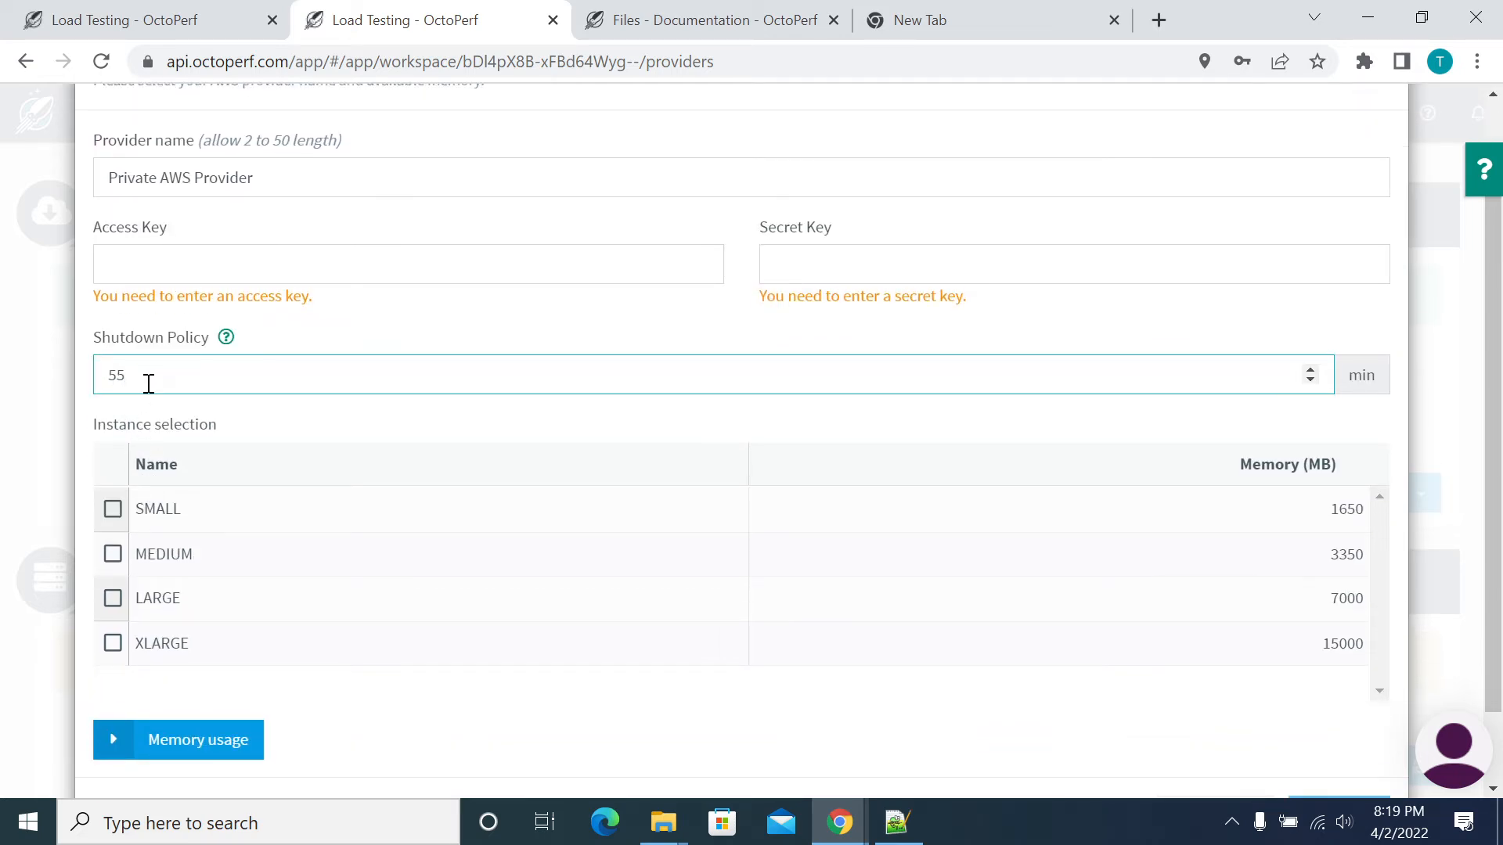
{"action": "scroll", "coordinate": [313, 497], "scroll_direction": "down", "scroll_amount": 1}
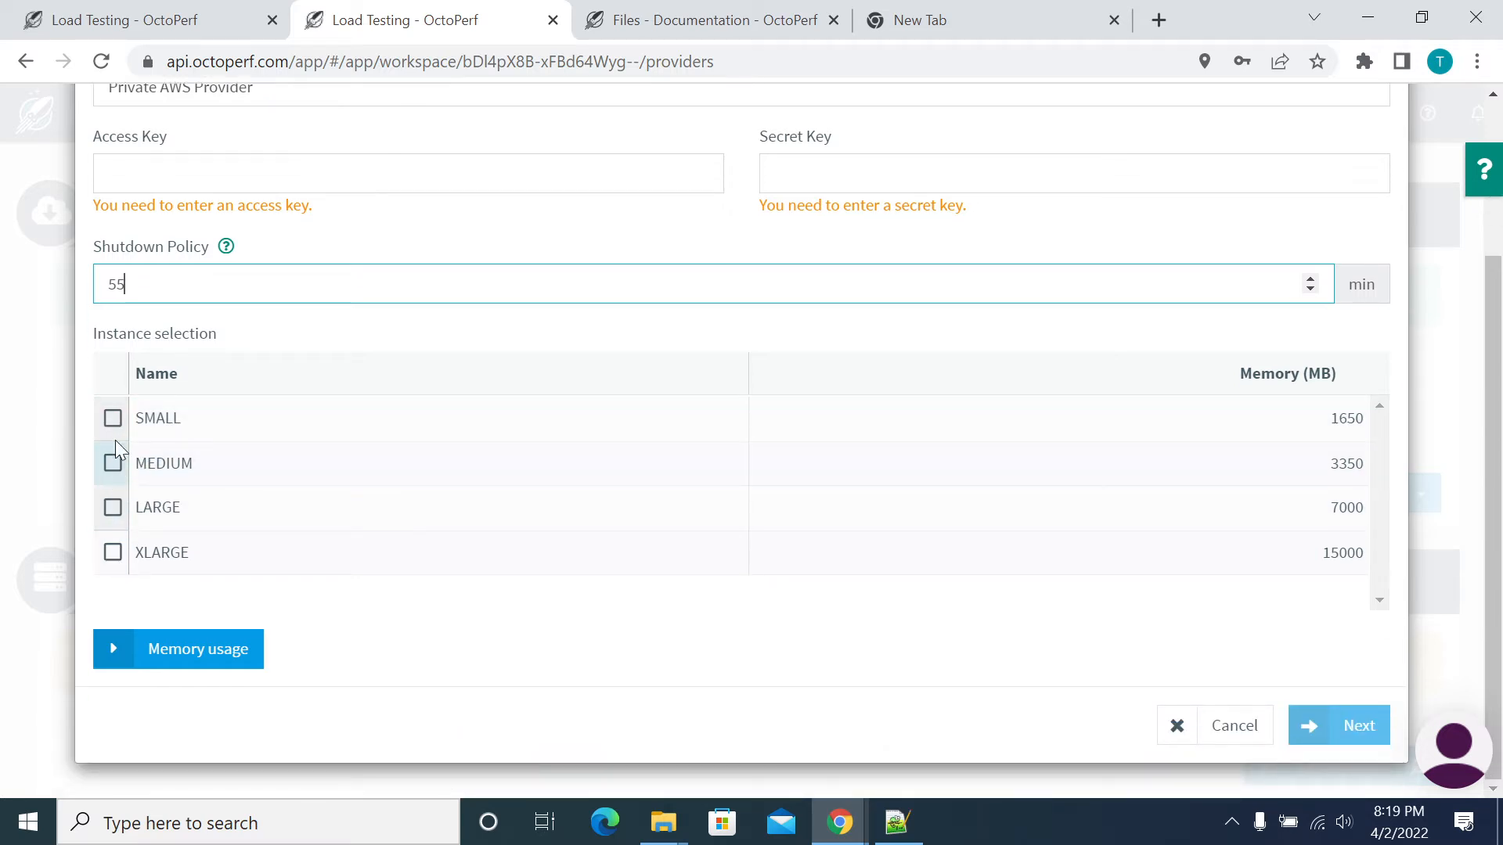
- Try the instance sizes for the AWS provider and leave XLARGE selected
{"action": "left_click", "coordinate": [113, 420]}
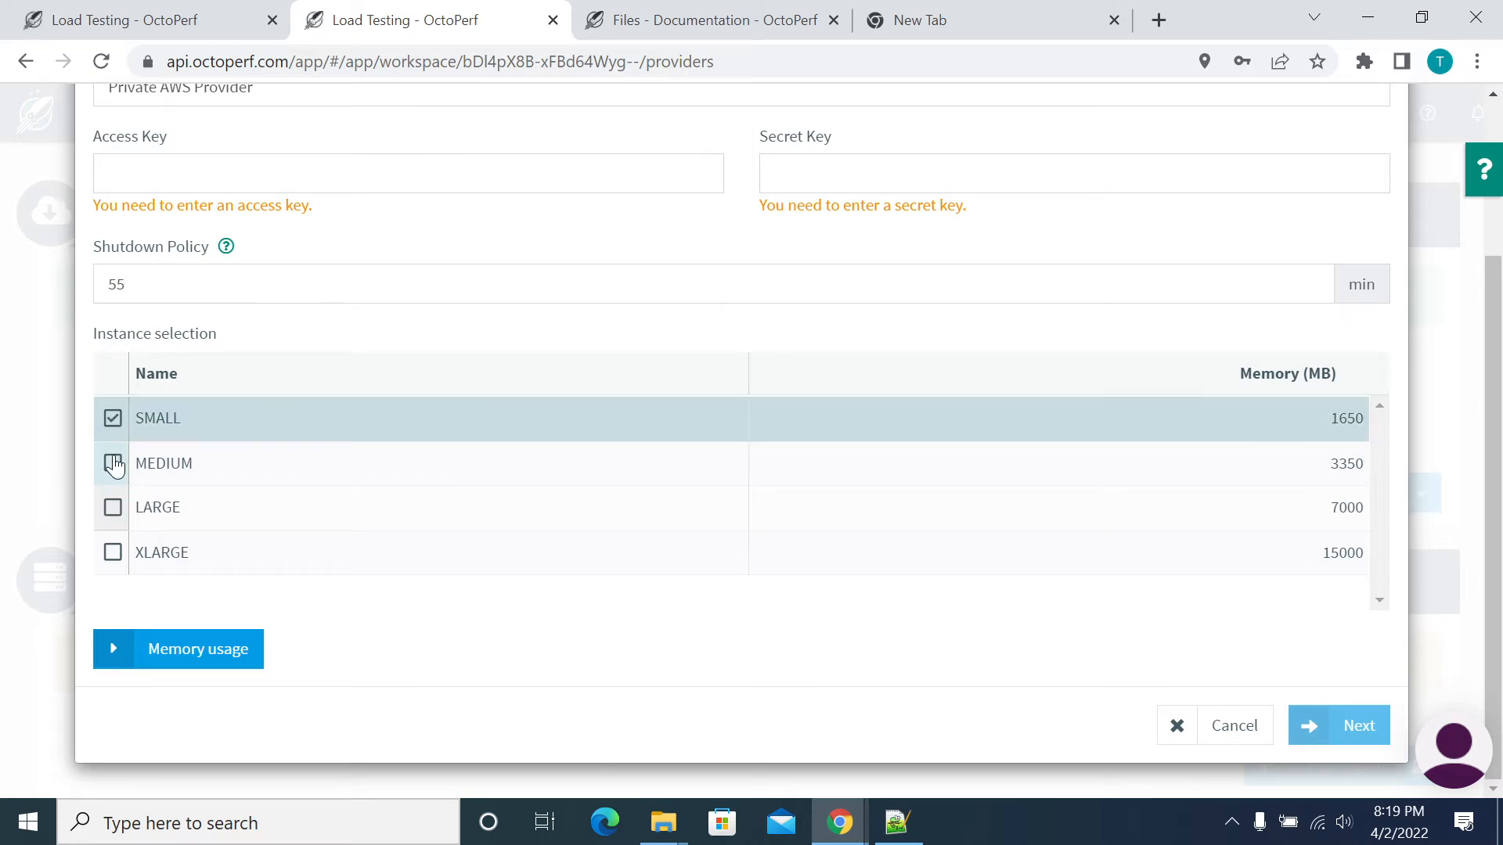
{"action": "left_click", "coordinate": [113, 507]}
{"action": "left_click", "coordinate": [113, 552]}
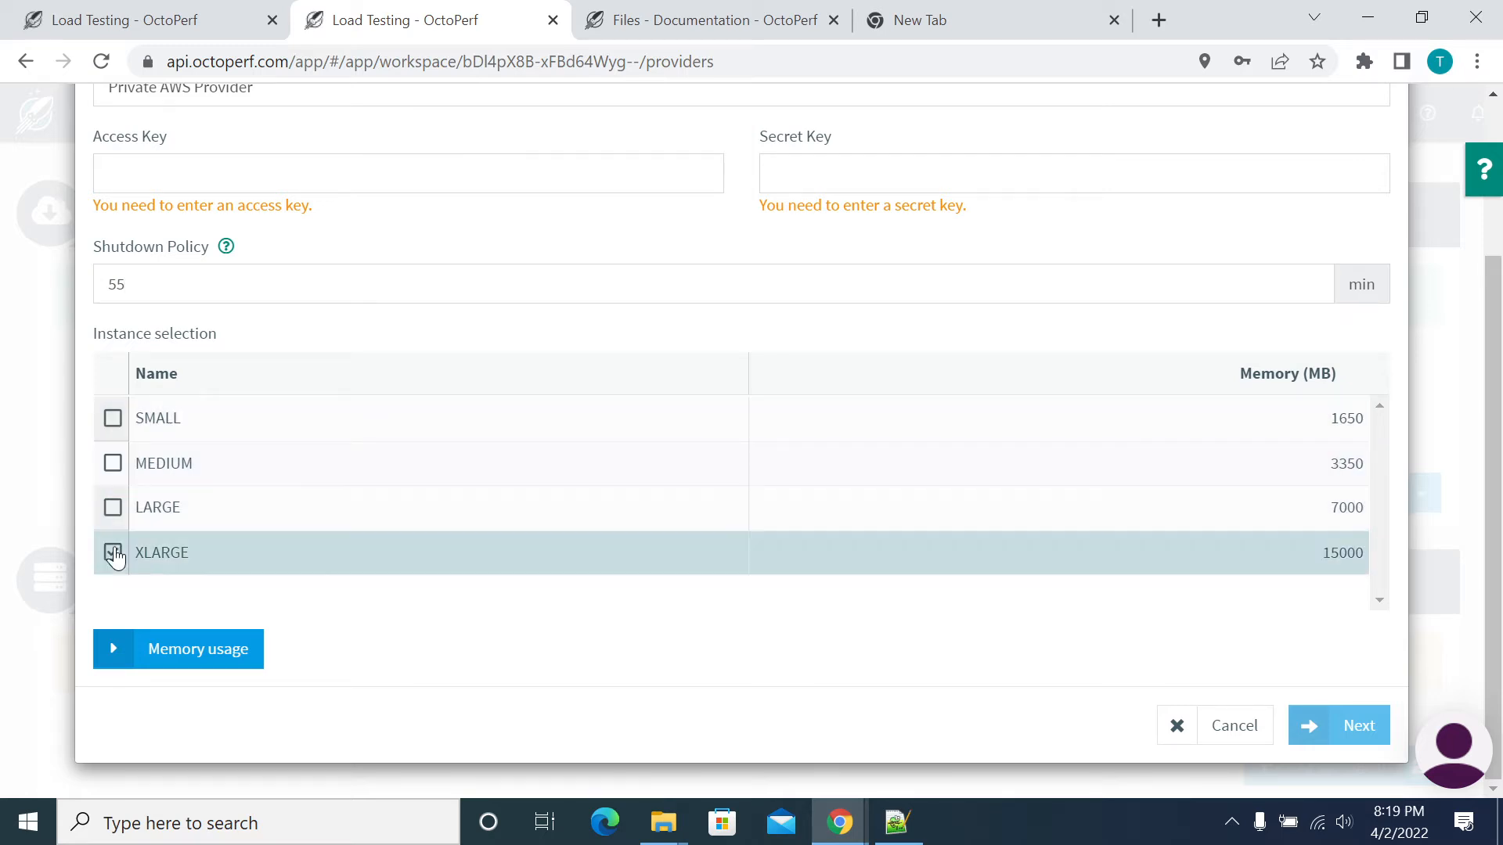
{"action": "left_click", "coordinate": [113, 419]}
{"action": "left_click", "coordinate": [113, 465]}
{"action": "left_click", "coordinate": [112, 507]}
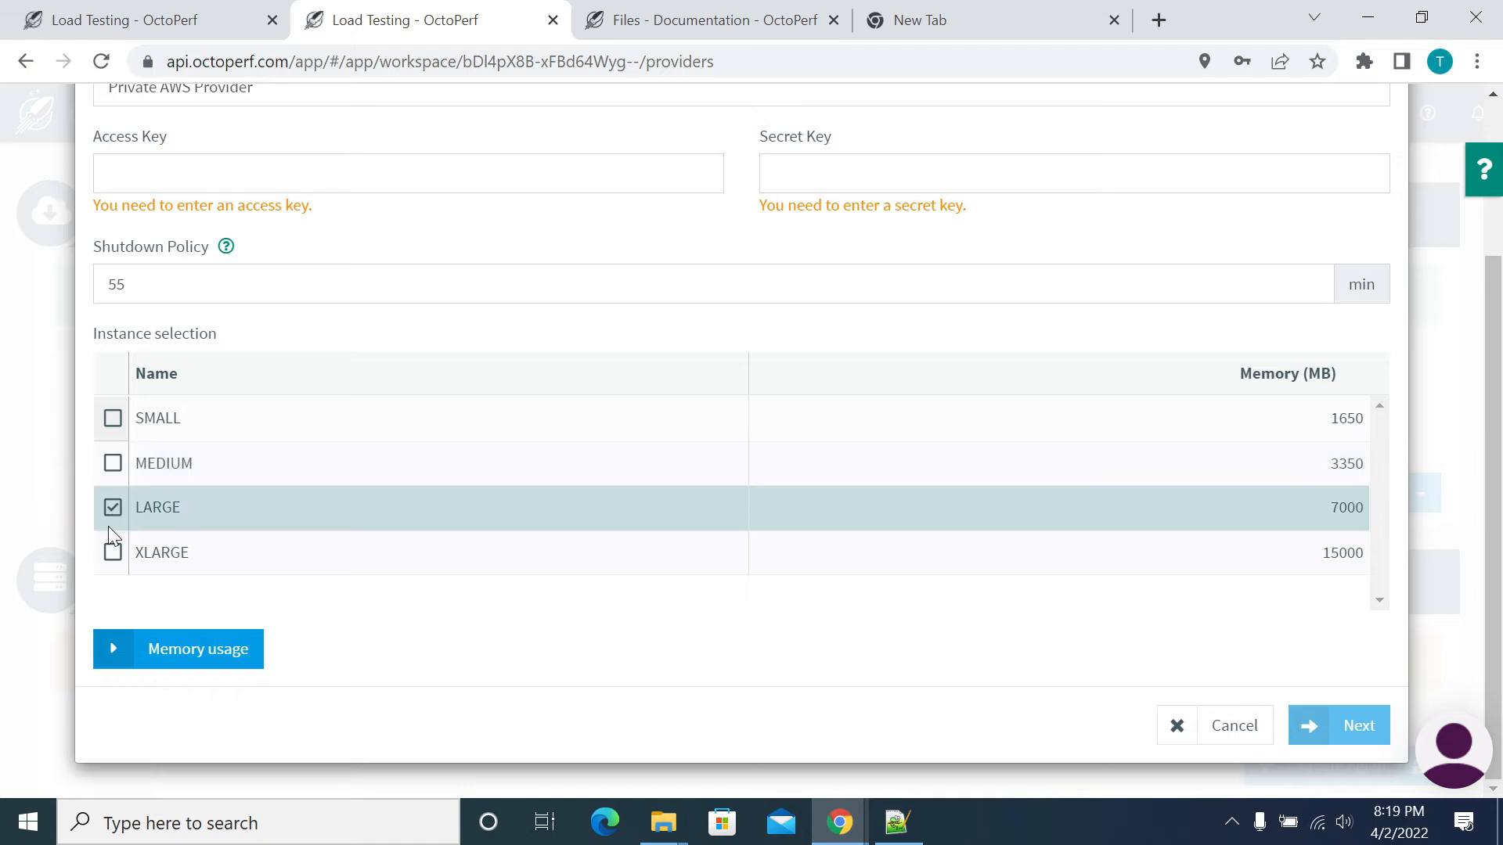
{"action": "left_click", "coordinate": [113, 553]}
- Expand the AWS provider's memory usage settings, setting base memory to 576 MB and memory per virtual user to 9 MB
{"action": "left_click", "coordinate": [134, 654]}
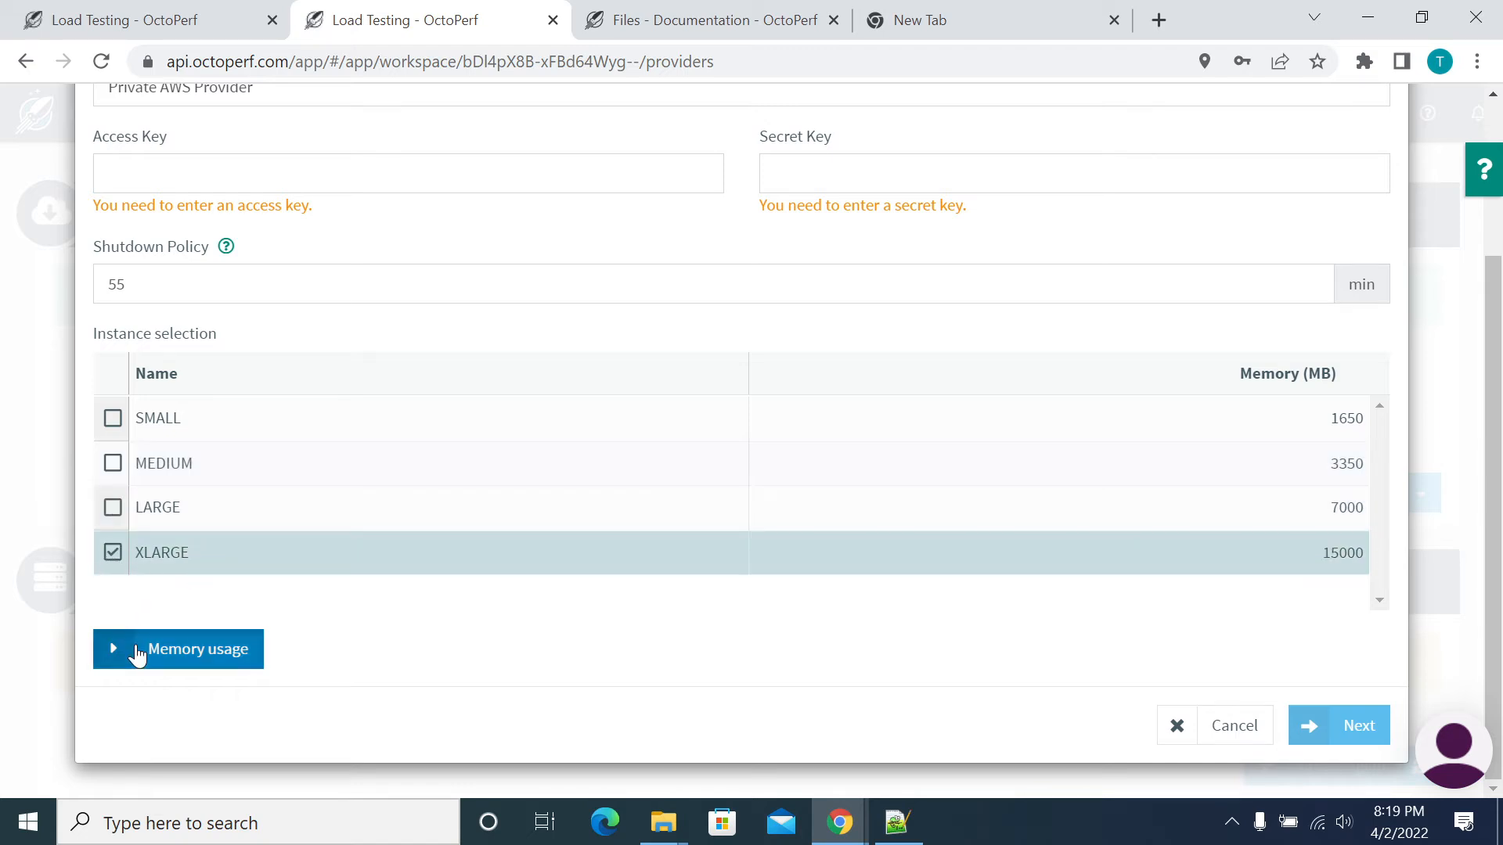
{"action": "scroll", "coordinate": [252, 560], "scroll_direction": "down", "scroll_amount": 5}
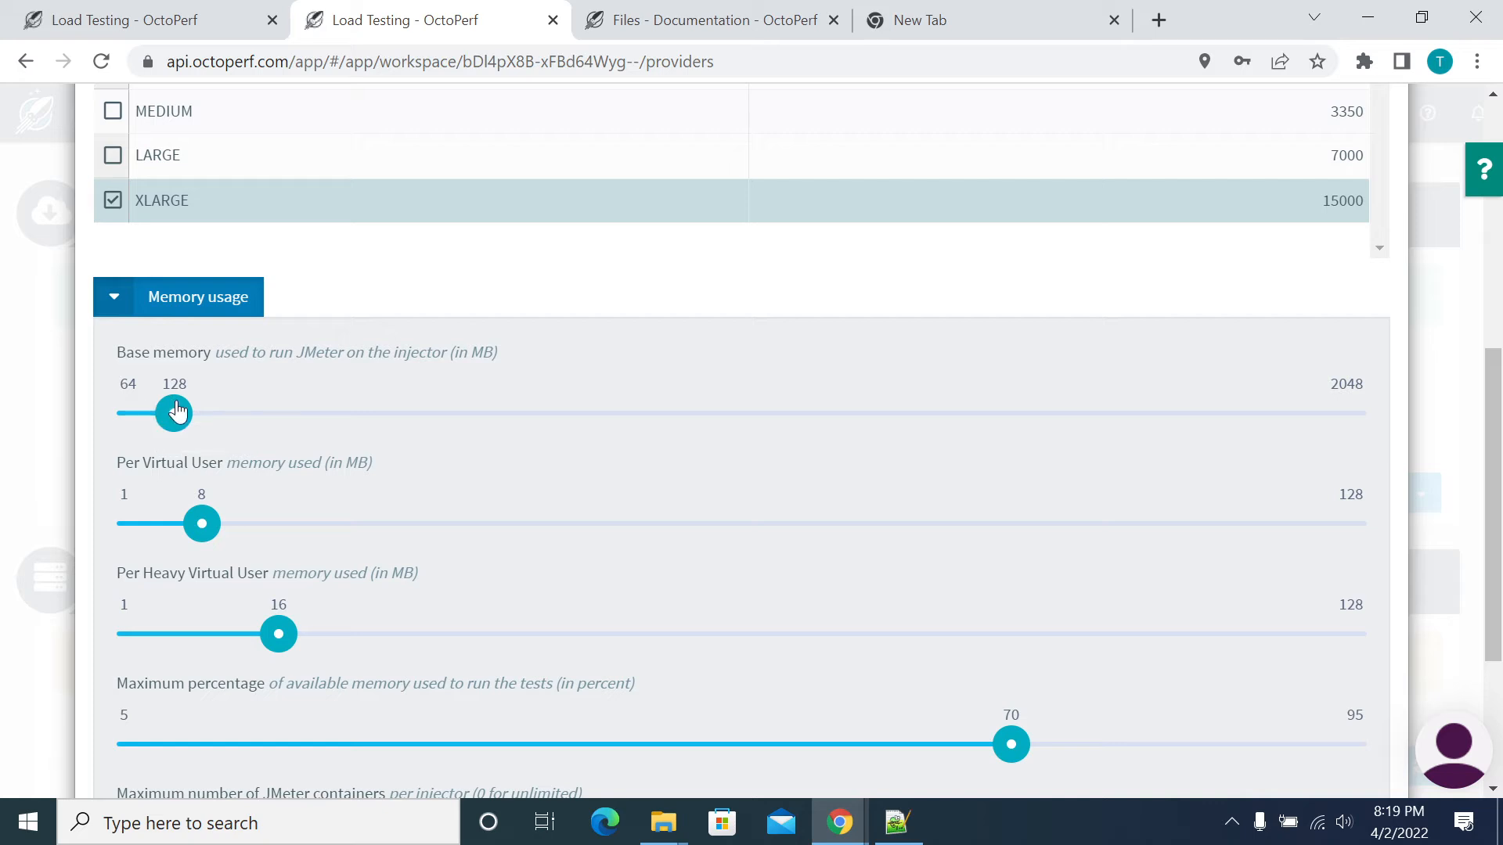
{"action": "left_click_drag", "start_coordinate": [232, 416], "coordinate": [448, 412]}
{"action": "mouse_move", "coordinate": [203, 524]}
{"action": "left_mouse_down"}
{"action": "mouse_move", "coordinate": [336, 524]}
{"action": "mouse_move", "coordinate": [217, 526]}
{"action": "left_mouse_up"}
{"action": "scroll", "coordinate": [237, 528], "scroll_direction": "down", "scroll_amount": 3}
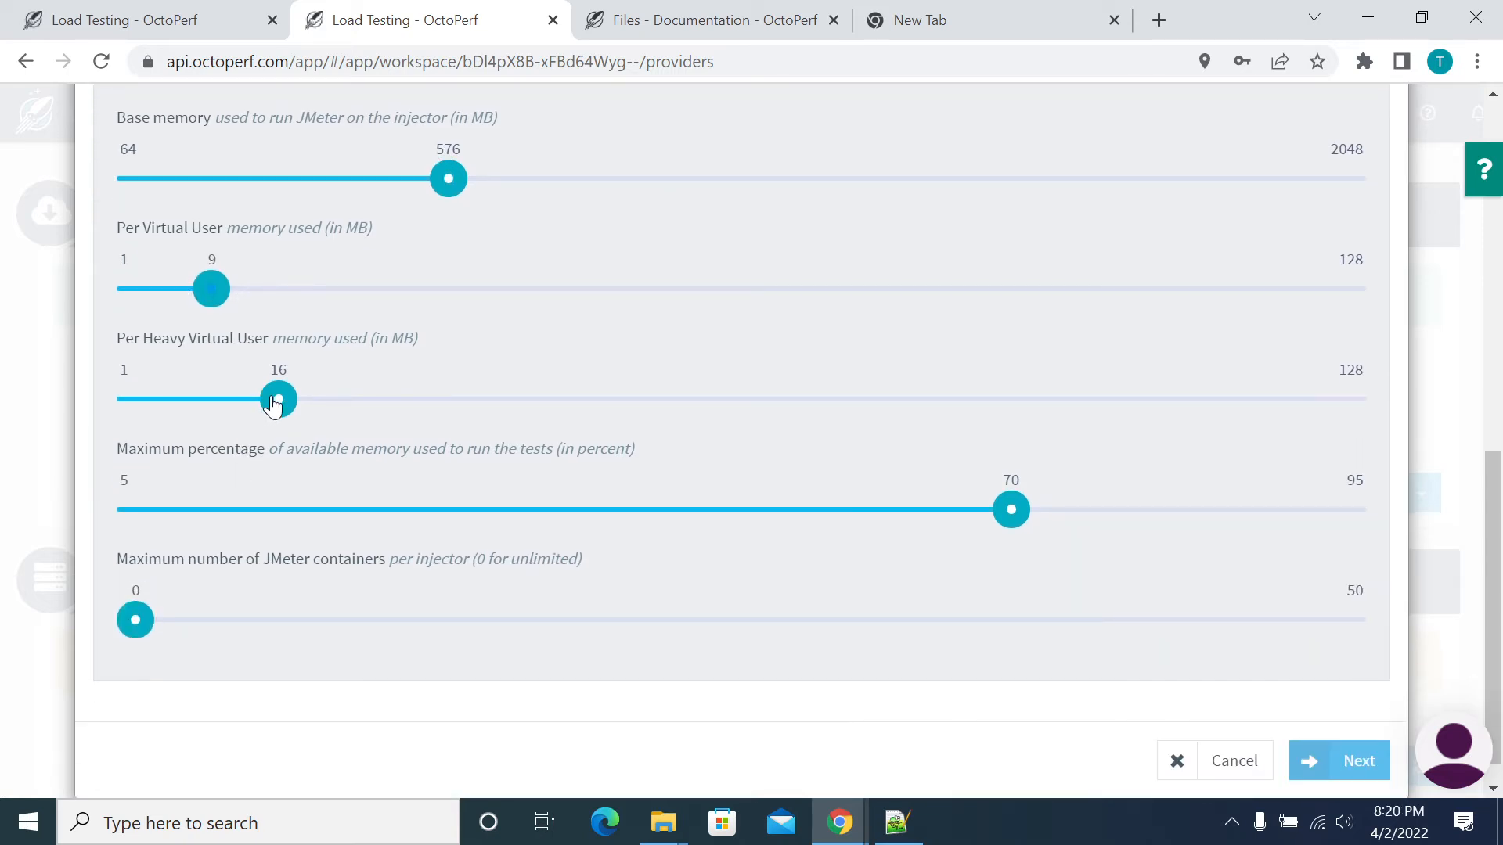
- Set the maximum number of JMeter containers per injector to 10
{"action": "left_click_drag", "start_coordinate": [119, 448], "coordinate": [602, 448]}
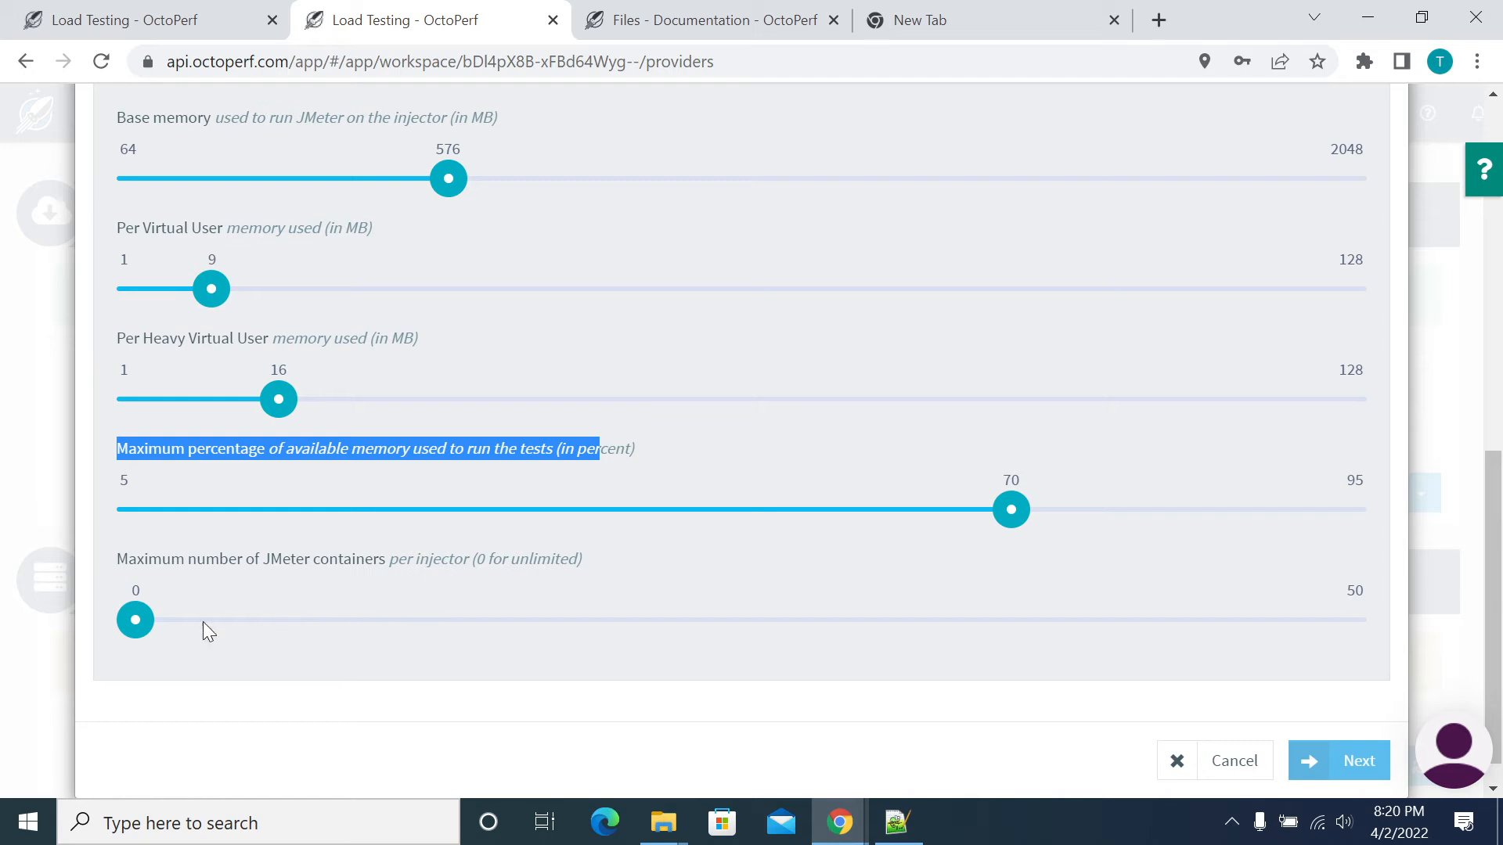
{"action": "left_click", "coordinate": [138, 623]}
{"action": "left_click_drag", "start_coordinate": [137, 625], "coordinate": [374, 616]}
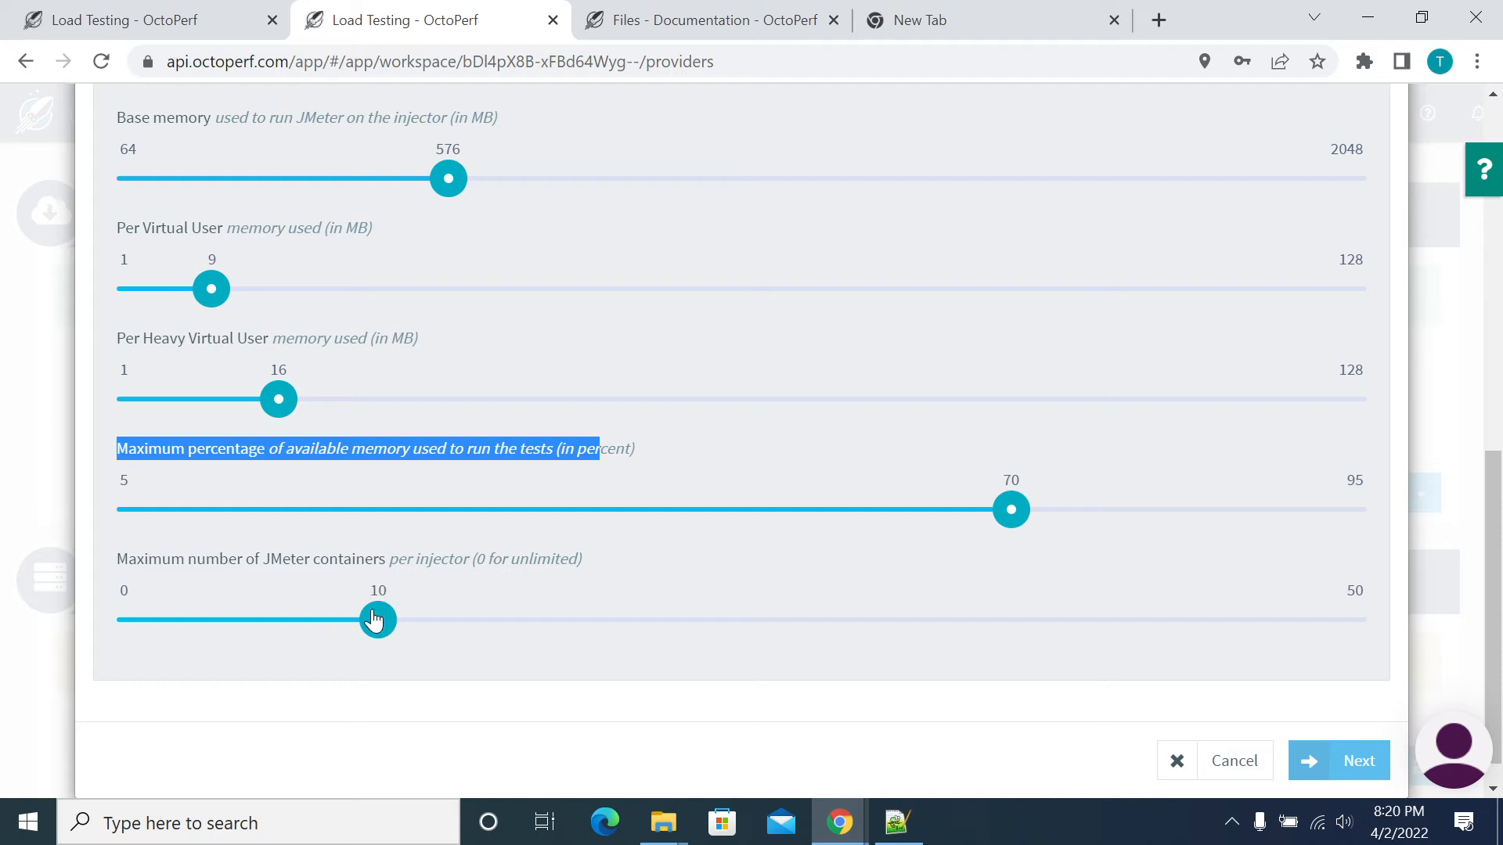
- Raise the memory used per virtual user to 14 MB
{"action": "scroll", "coordinate": [376, 618], "scroll_direction": "up", "scroll_amount": 4}
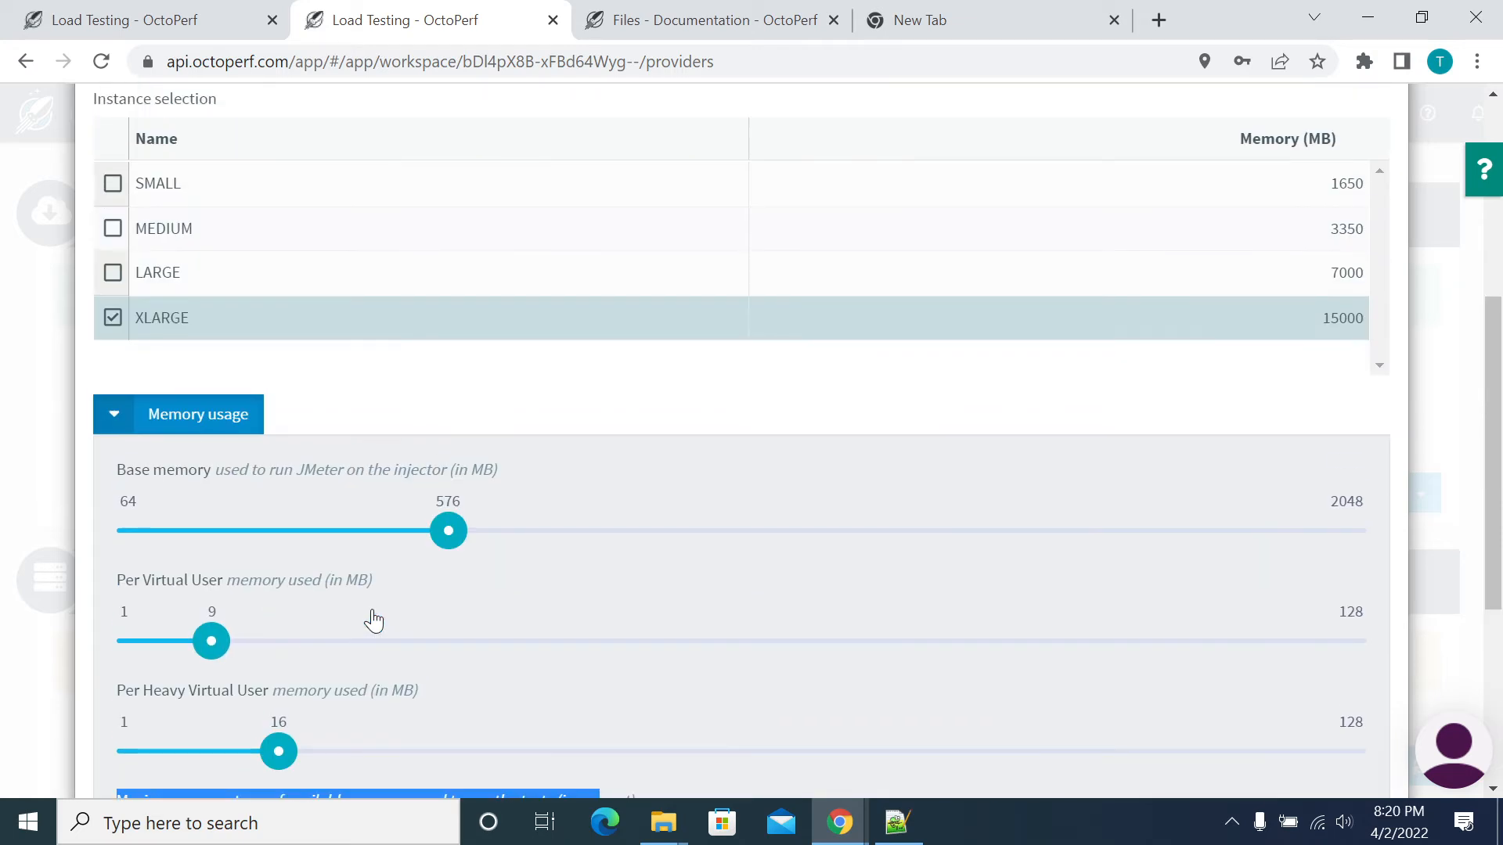
{"action": "scroll", "coordinate": [349, 565], "scroll_direction": "down", "scroll_amount": 1}
{"action": "left_click_drag", "start_coordinate": [212, 524], "coordinate": [260, 522]}
{"action": "scroll", "coordinate": [306, 533], "scroll_direction": "down", "scroll_amount": 2}
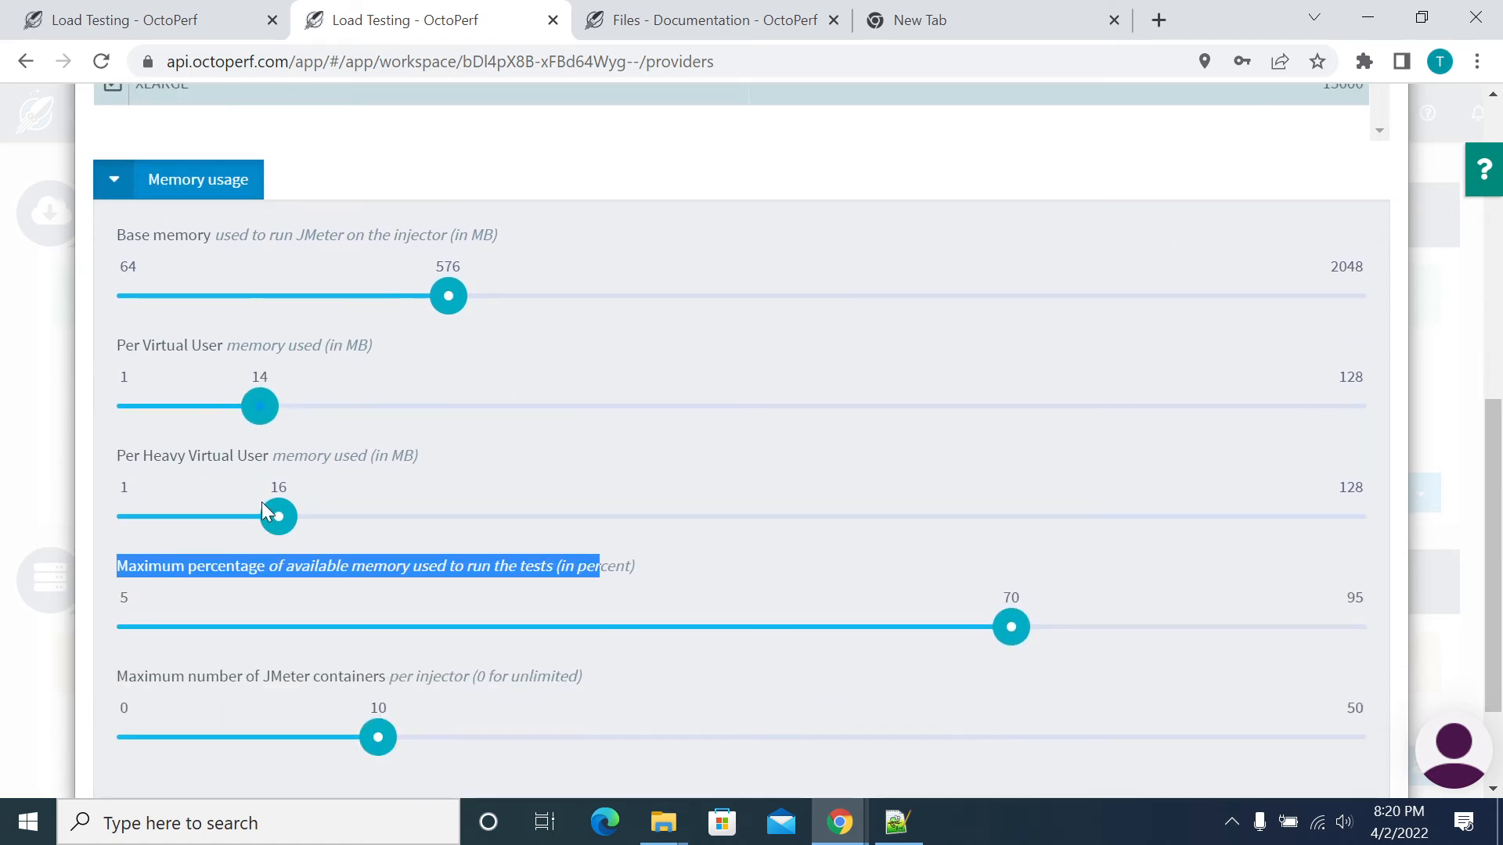
{"action": "left_click", "coordinate": [650, 578]}
{"action": "scroll", "coordinate": [649, 577], "scroll_direction": "down", "scroll_amount": 2}
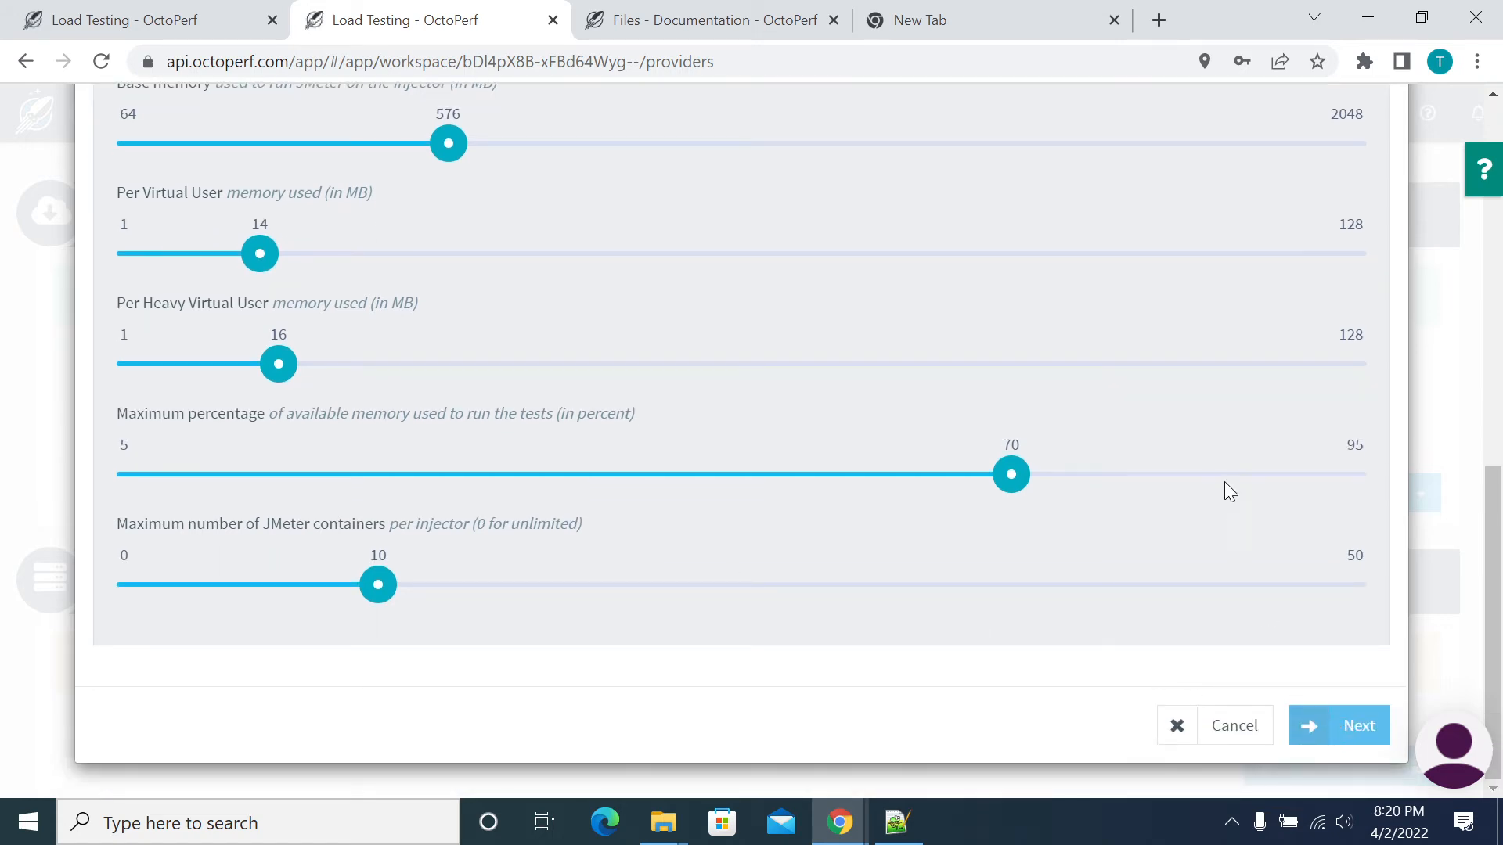
- Review the AWS provider's key fields and memory settings, and close the form without saving
{"action": "scroll", "coordinate": [1224, 486], "scroll_direction": "up", "scroll_amount": 5}
{"action": "scroll", "coordinate": [191, 375], "scroll_direction": "up", "scroll_amount": 6}
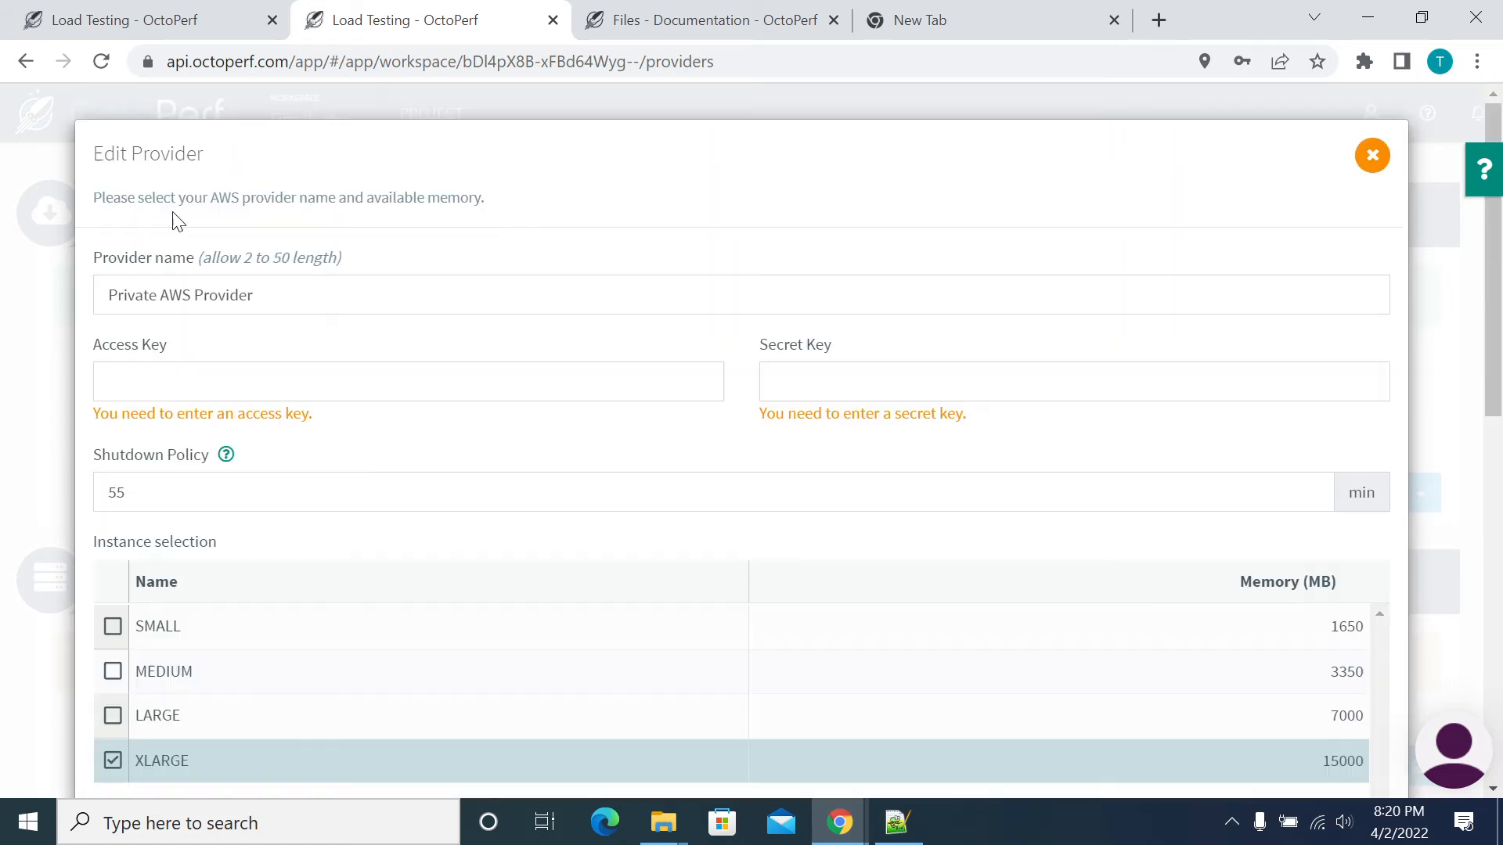
{"action": "left_click", "coordinate": [198, 397]}
{"action": "left_click", "coordinate": [822, 389]}
{"action": "scroll", "coordinate": [989, 603], "scroll_direction": "down", "scroll_amount": 6}
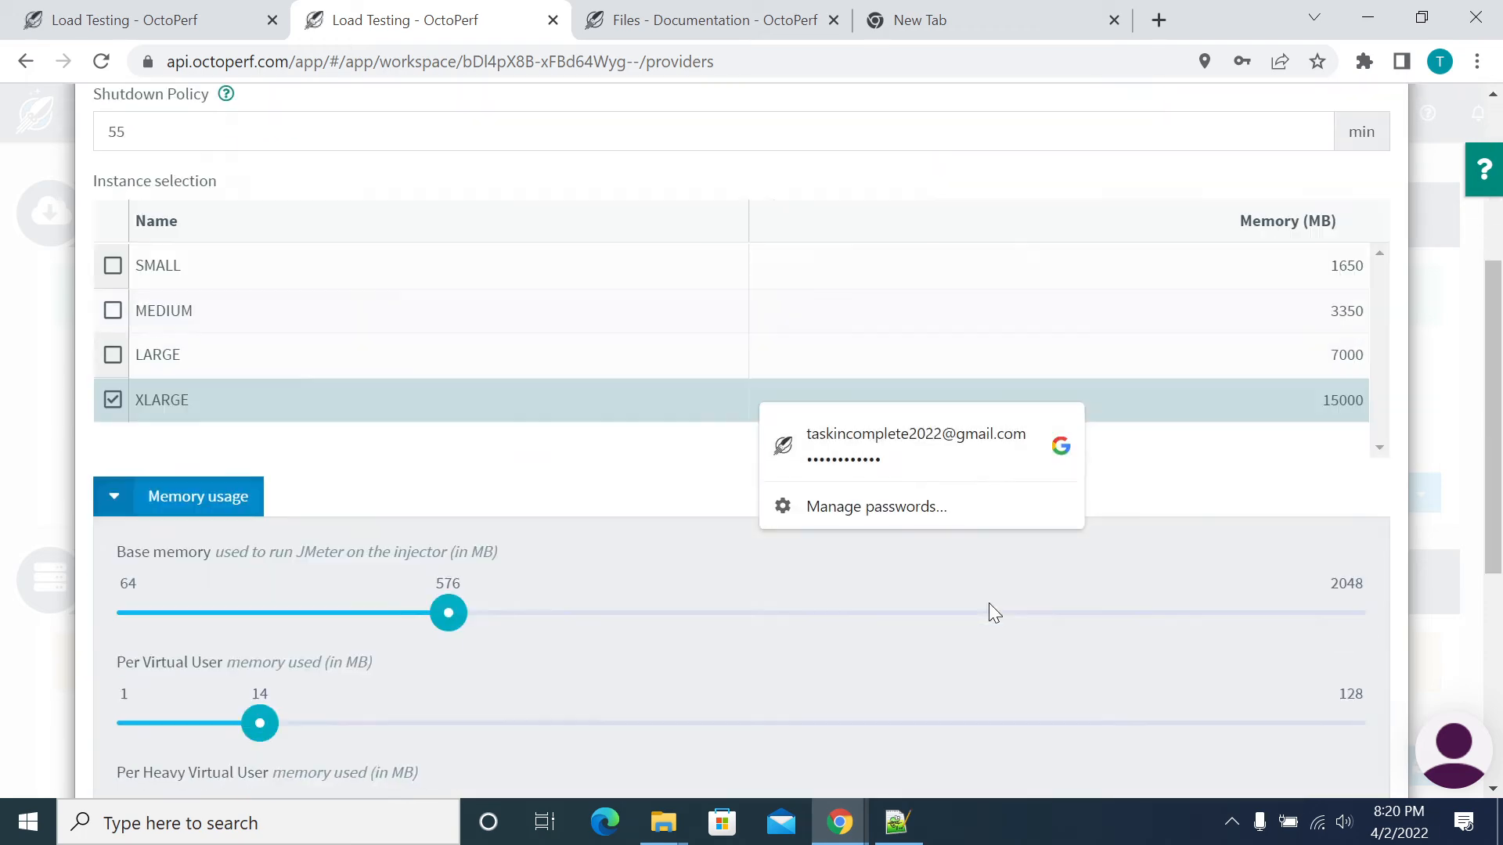
{"action": "scroll", "coordinate": [1344, 751], "scroll_direction": "down", "scroll_amount": 4}
{"action": "scroll", "coordinate": [1341, 723], "scroll_direction": "up", "scroll_amount": 6}
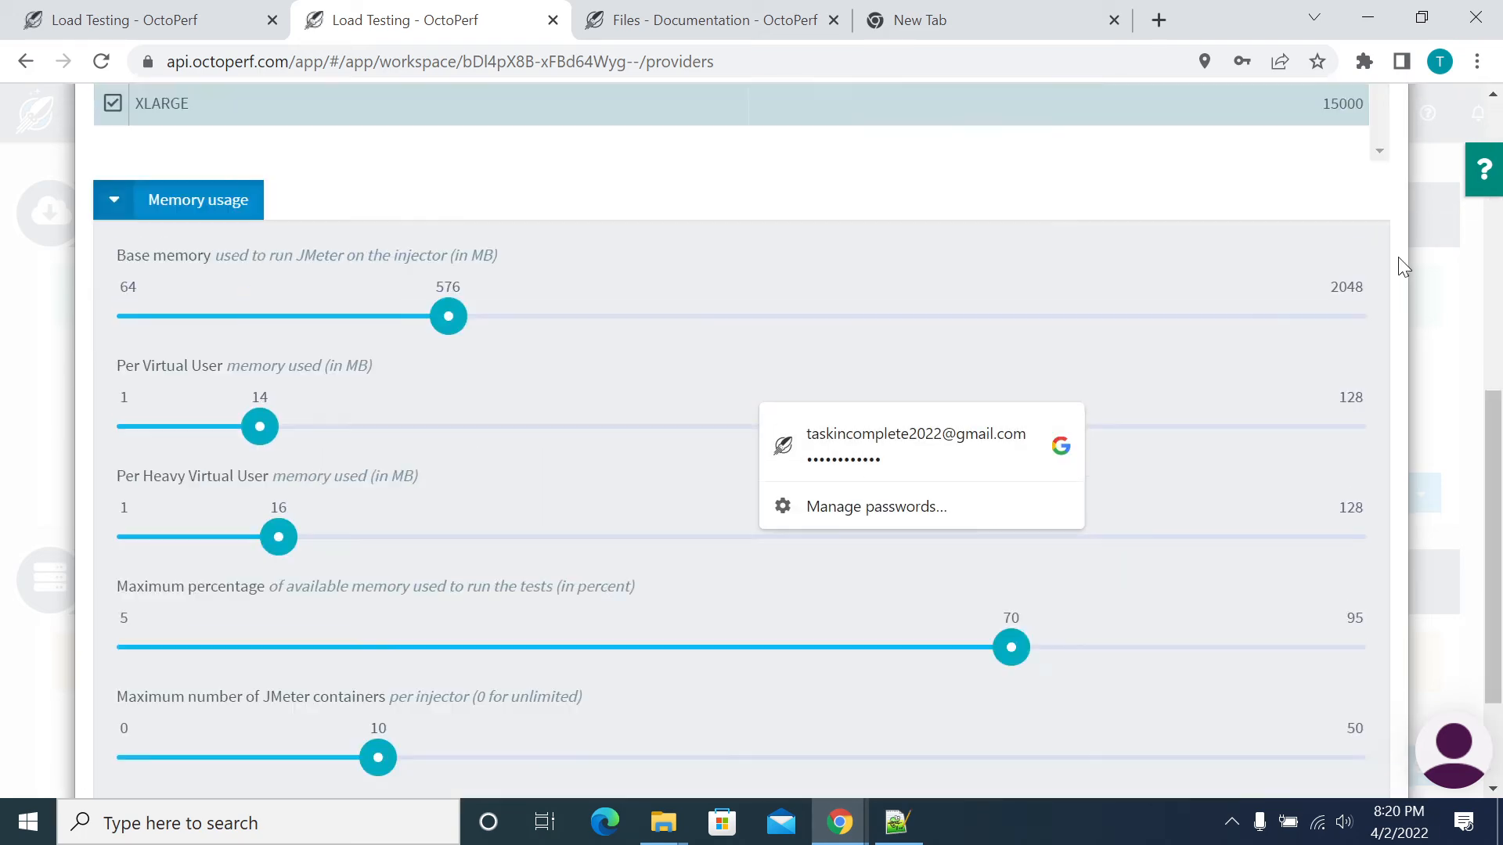
{"action": "scroll", "coordinate": [1369, 136], "scroll_direction": "up", "scroll_amount": 4}
{"action": "left_click", "coordinate": [1368, 141]}
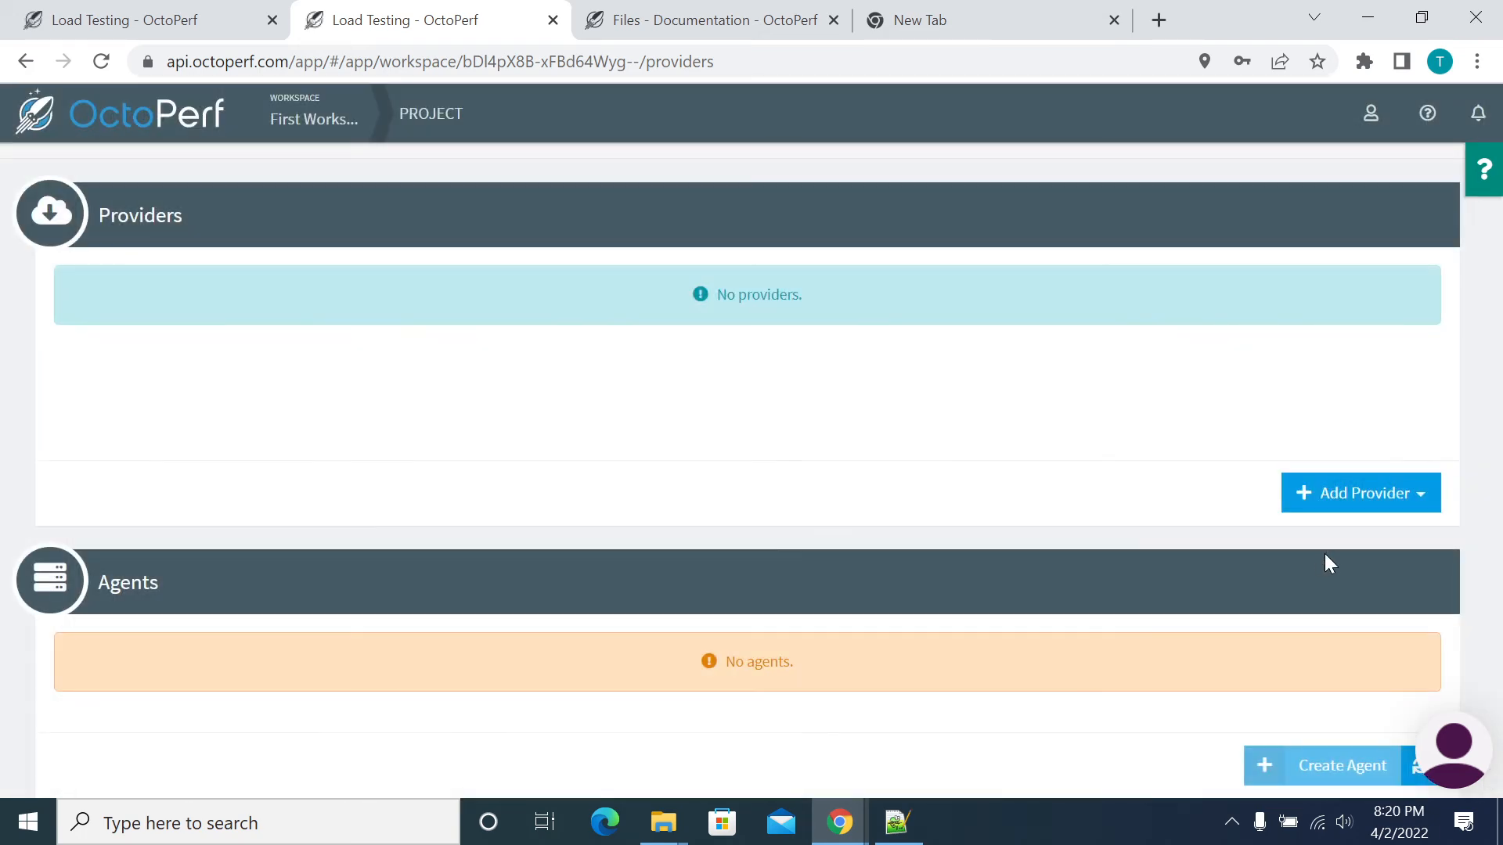
- Open a new Microsoft Azure provider form, review its credential, SSH and instance settings, and close it without saving
{"action": "left_click", "coordinate": [1379, 511]}
{"action": "left_click", "coordinate": [1318, 612]}
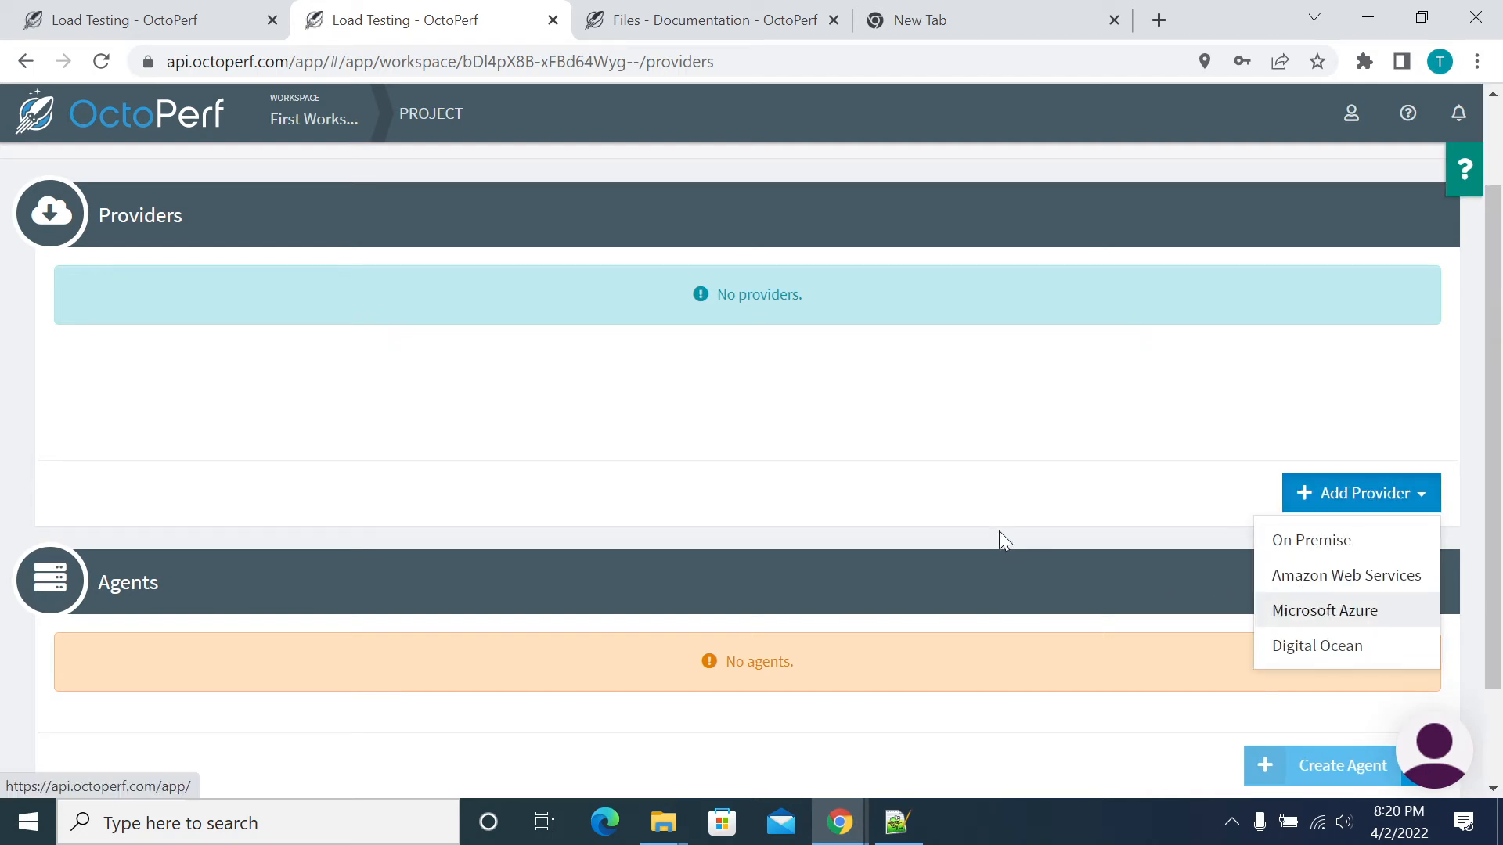
{"action": "left_click", "coordinate": [257, 372]}
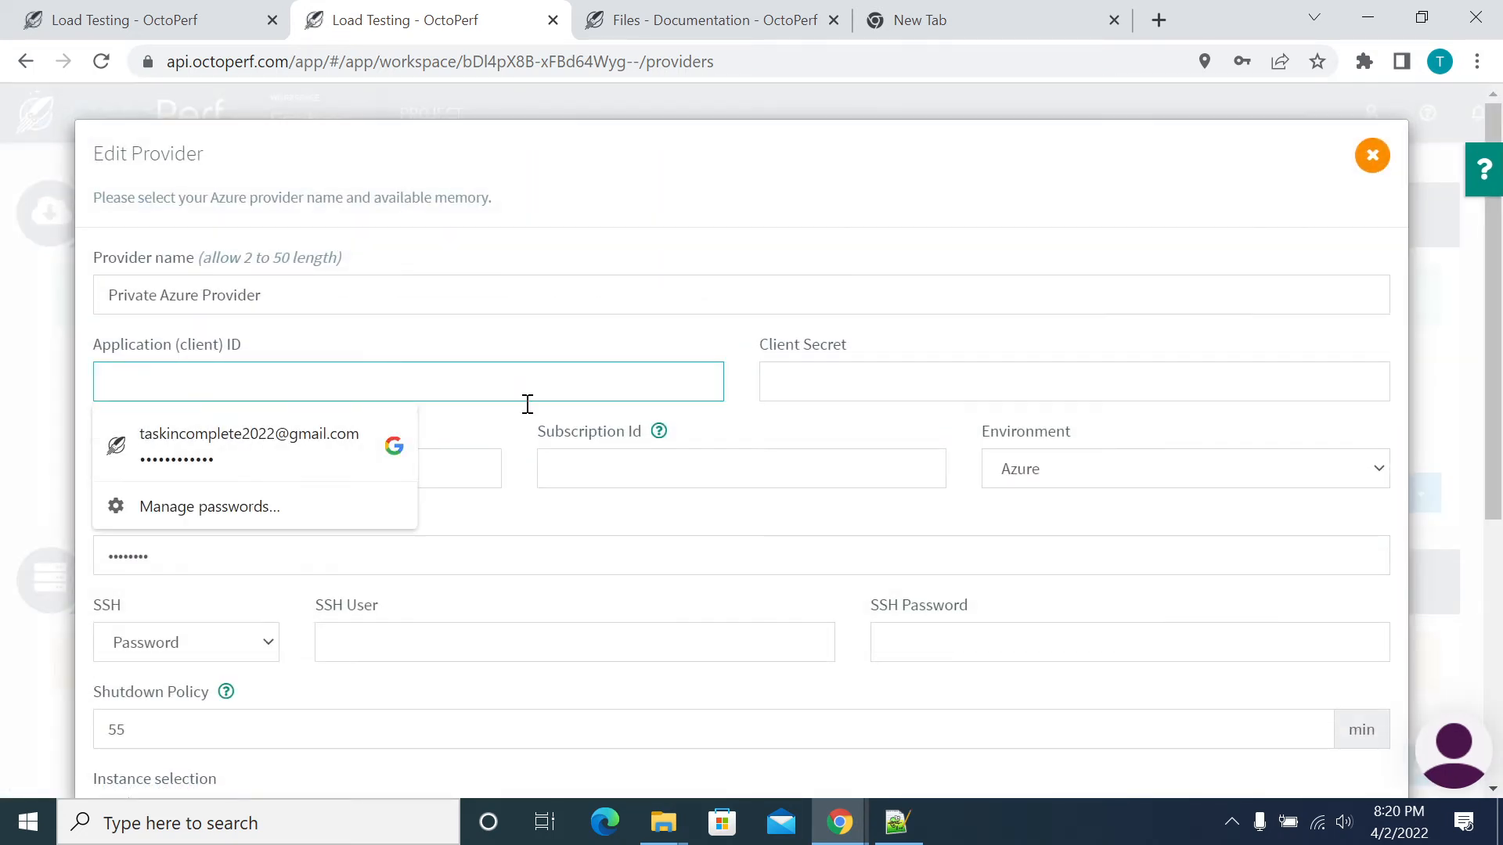
{"action": "scroll", "coordinate": [731, 565], "scroll_direction": "down", "scroll_amount": 5}
{"action": "scroll", "coordinate": [496, 647], "scroll_direction": "up", "scroll_amount": 3}
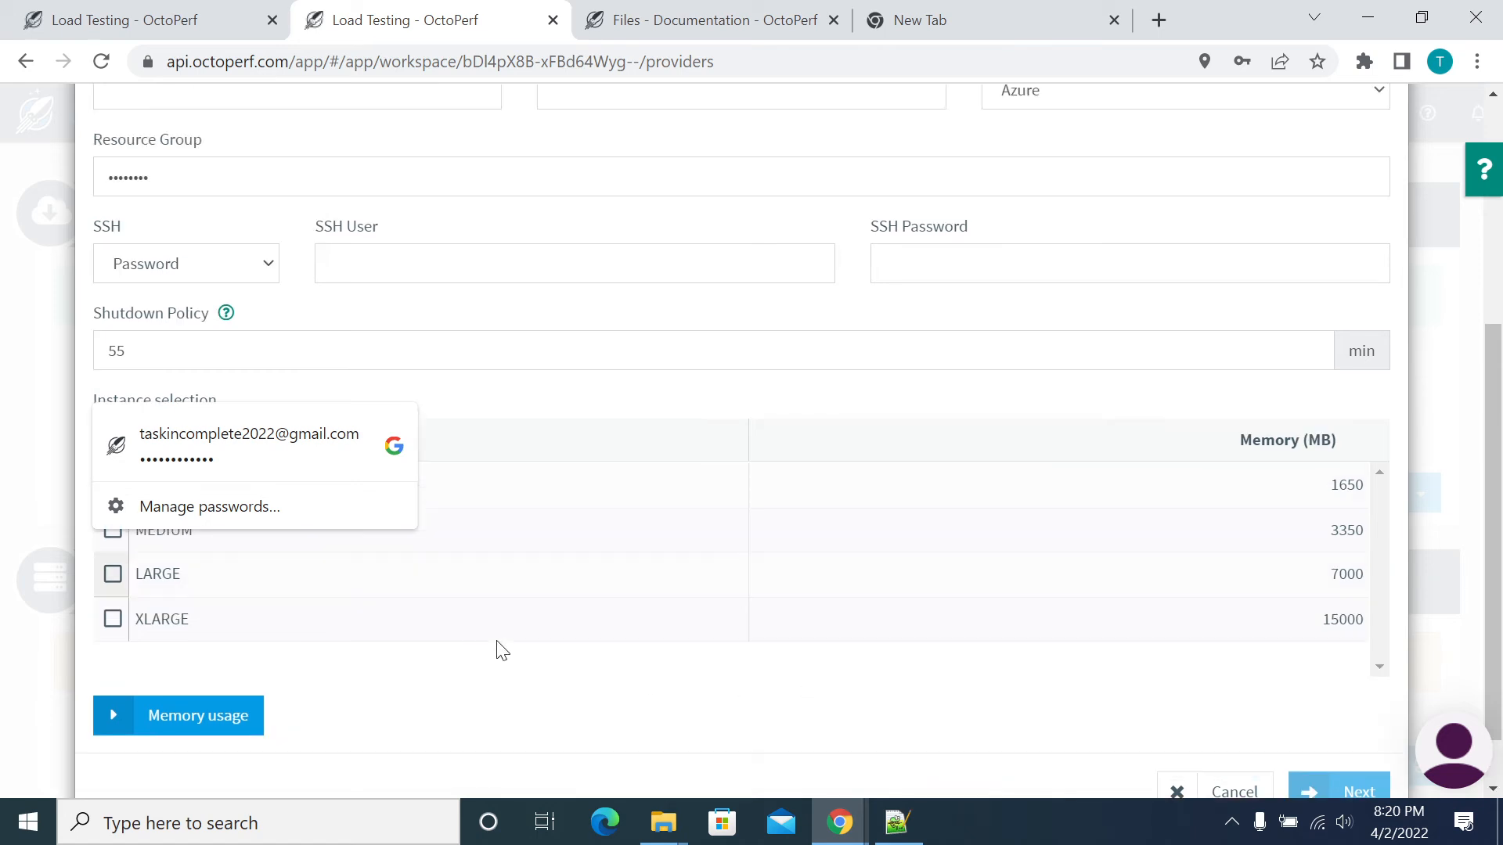
{"action": "scroll", "coordinate": [246, 714], "scroll_direction": "down", "scroll_amount": 3}
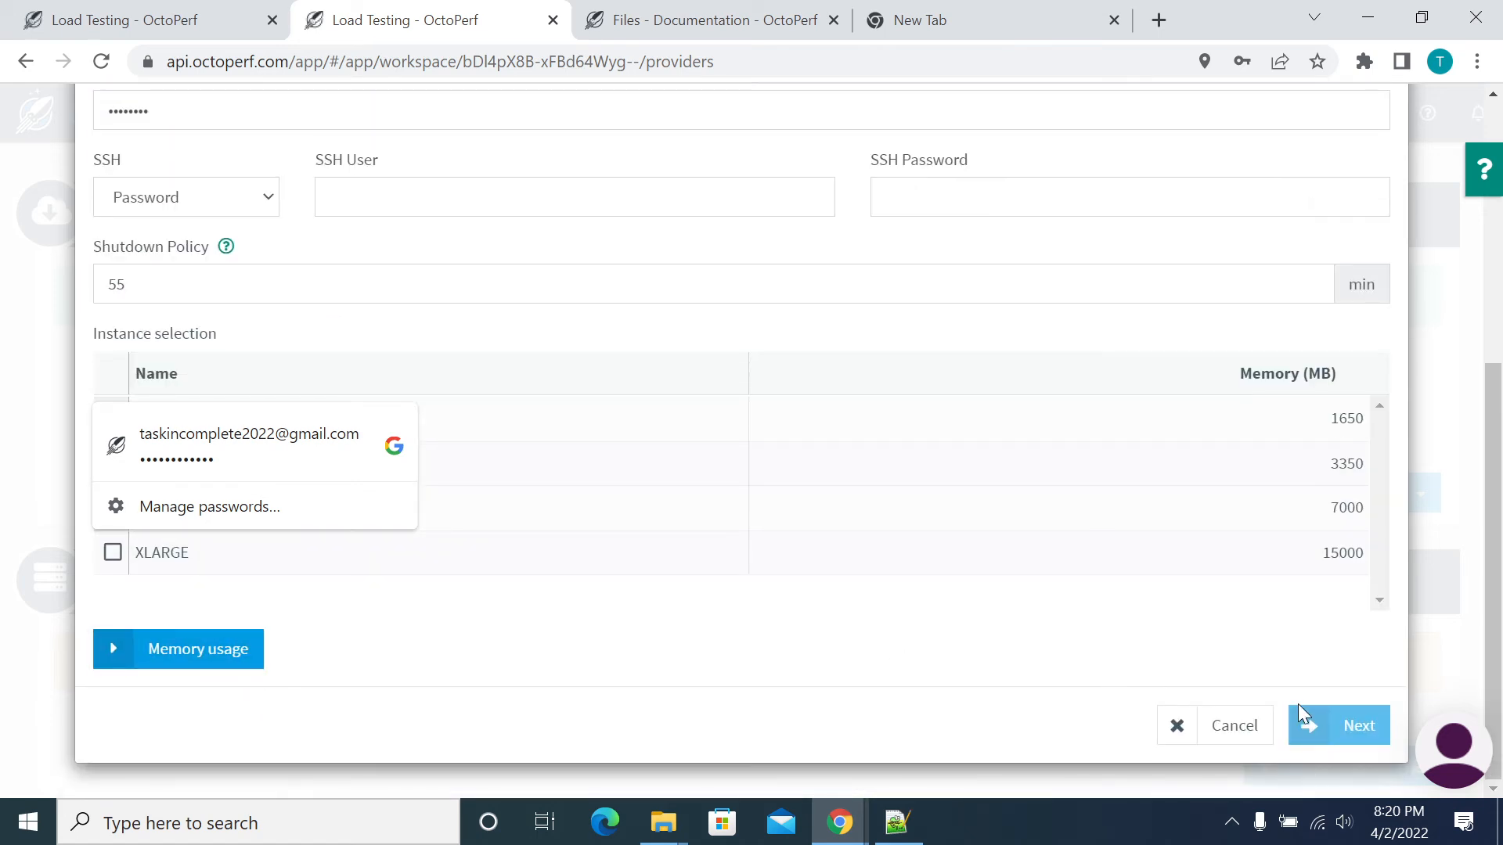
{"action": "scroll", "coordinate": [1254, 476], "scroll_direction": "up", "scroll_amount": 3}
{"action": "left_click", "coordinate": [1372, 154]}
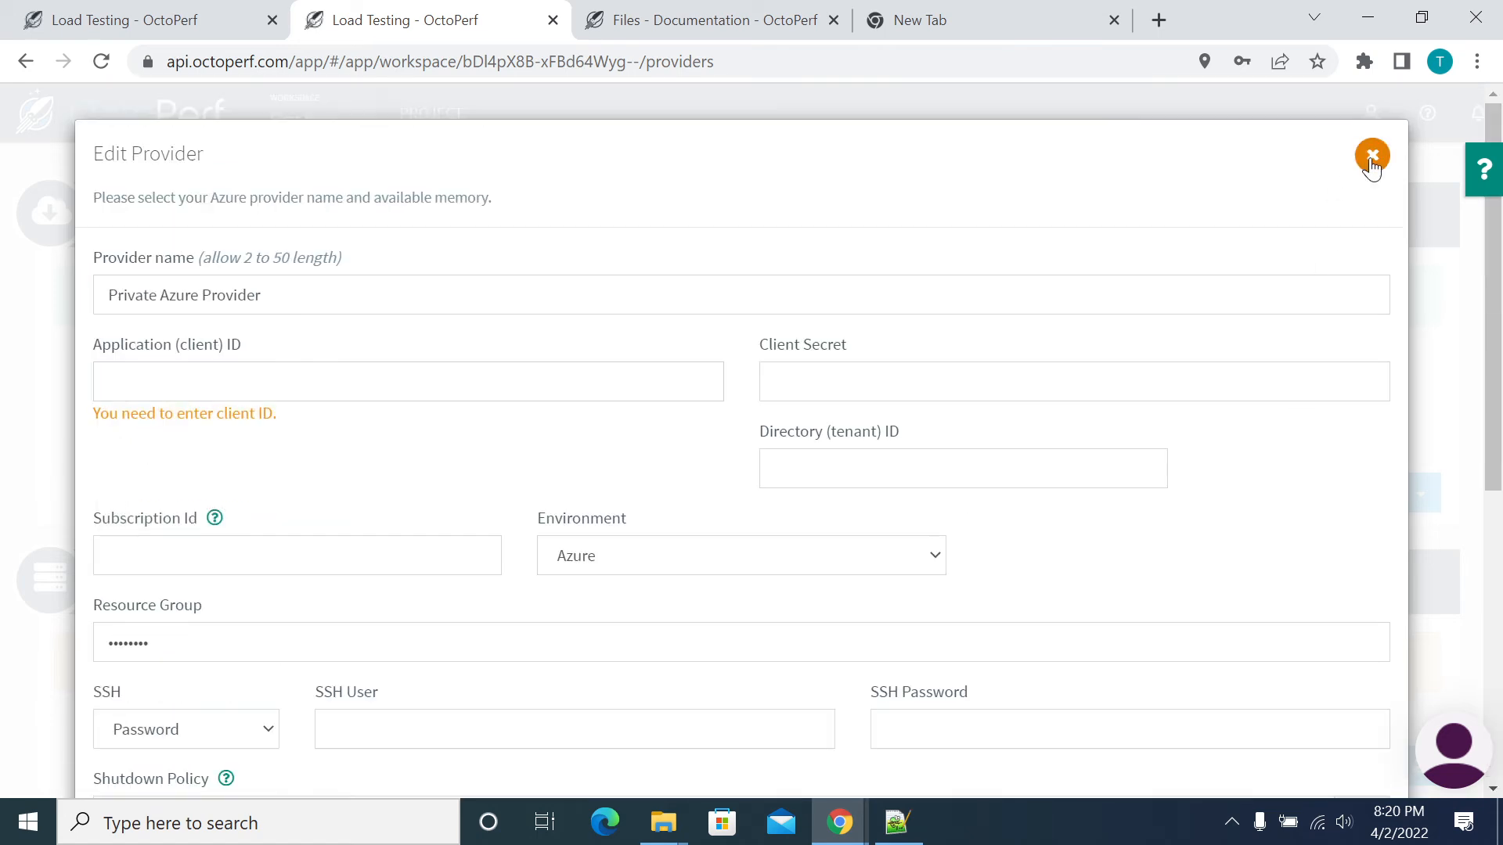
- Open a new Digital Ocean provider form, review its access token, shutdown policy and instance settings, and close it without saving
{"action": "left_click", "coordinate": [1375, 502]}
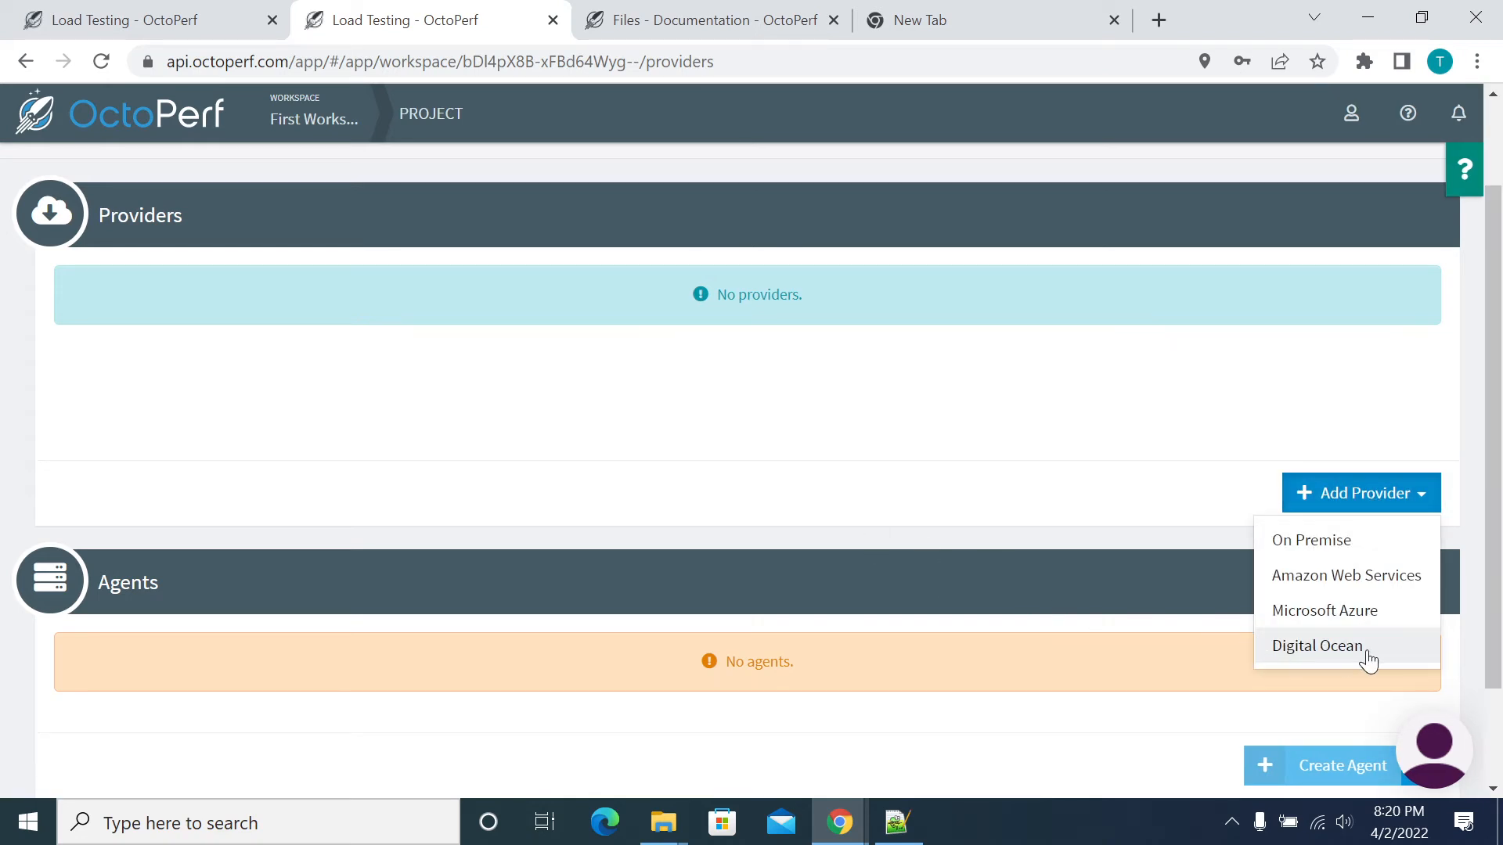
{"action": "left_click", "coordinate": [1317, 646]}
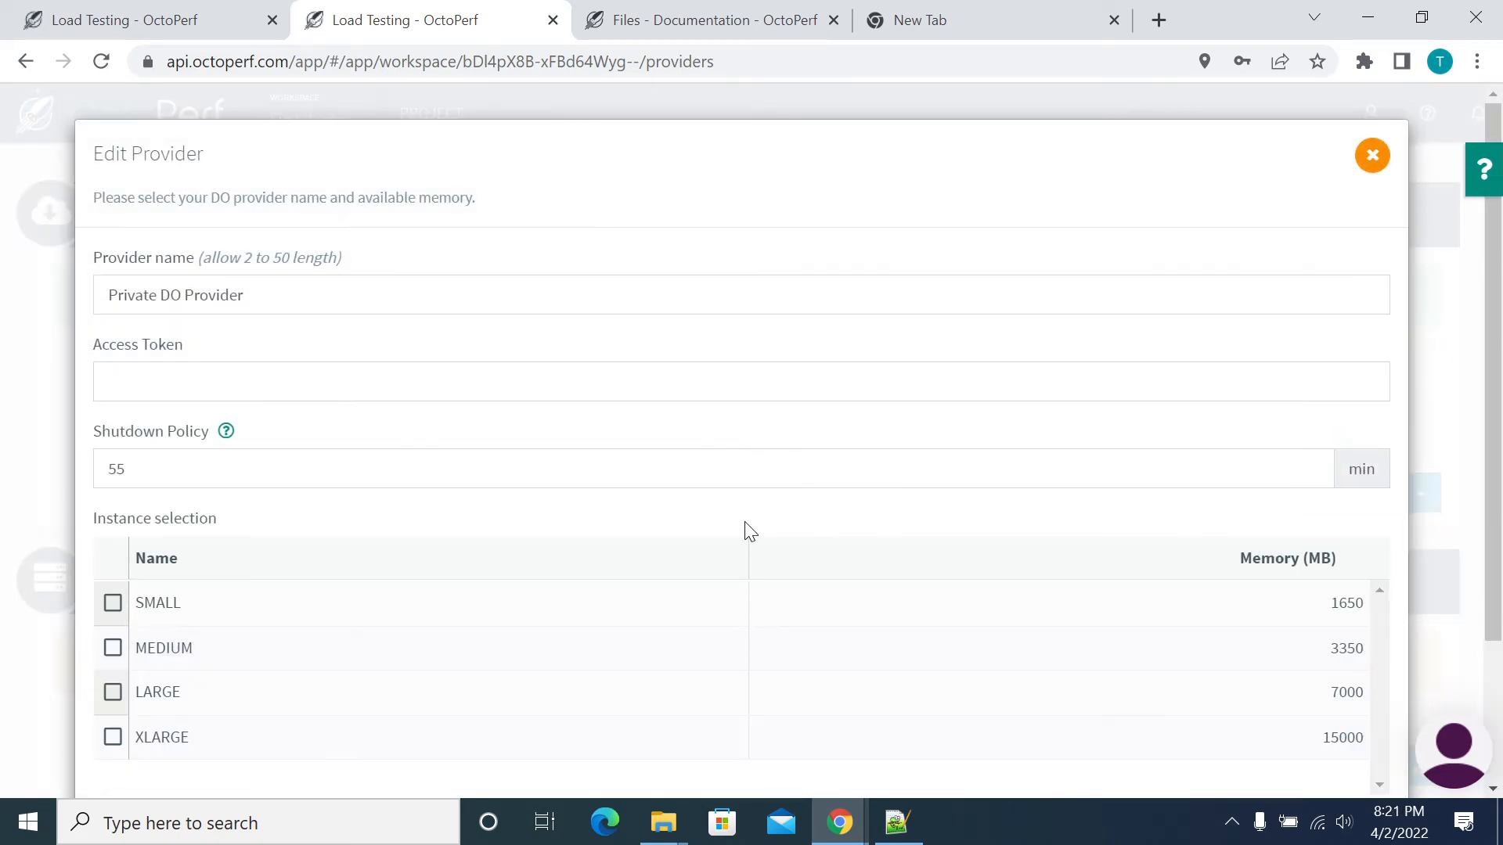
{"action": "scroll", "coordinate": [745, 531], "scroll_direction": "down", "scroll_amount": 2}
{"action": "scroll", "coordinate": [740, 590], "scroll_direction": "up", "scroll_amount": 2}
{"action": "left_click", "coordinate": [1369, 155]}
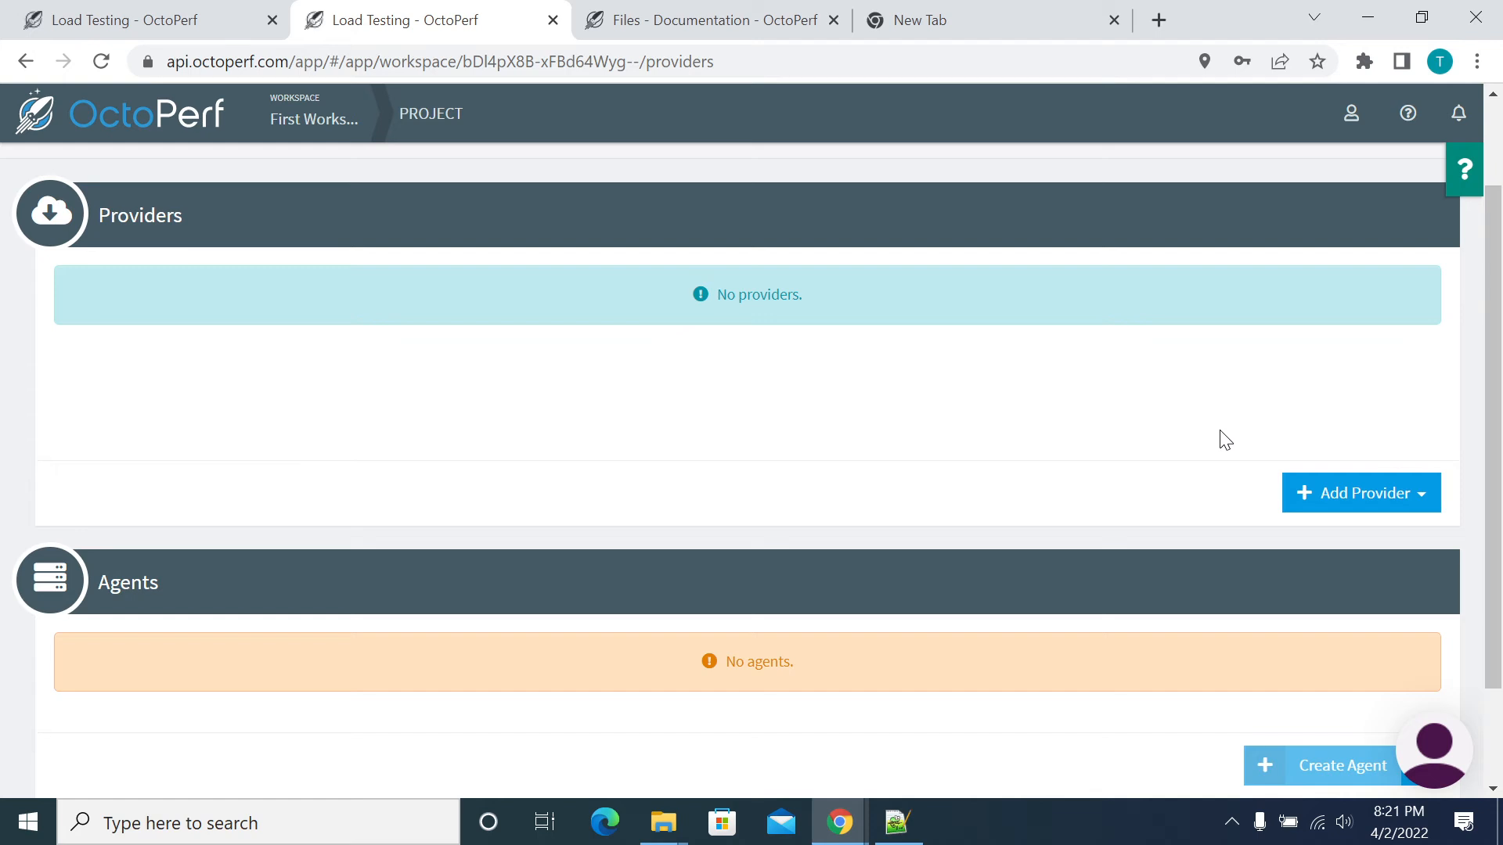
- Start a new On Premise provider, review its total memory and memory usage settings, and proceed to its regions with the defaults
{"action": "left_click", "coordinate": [1420, 501]}
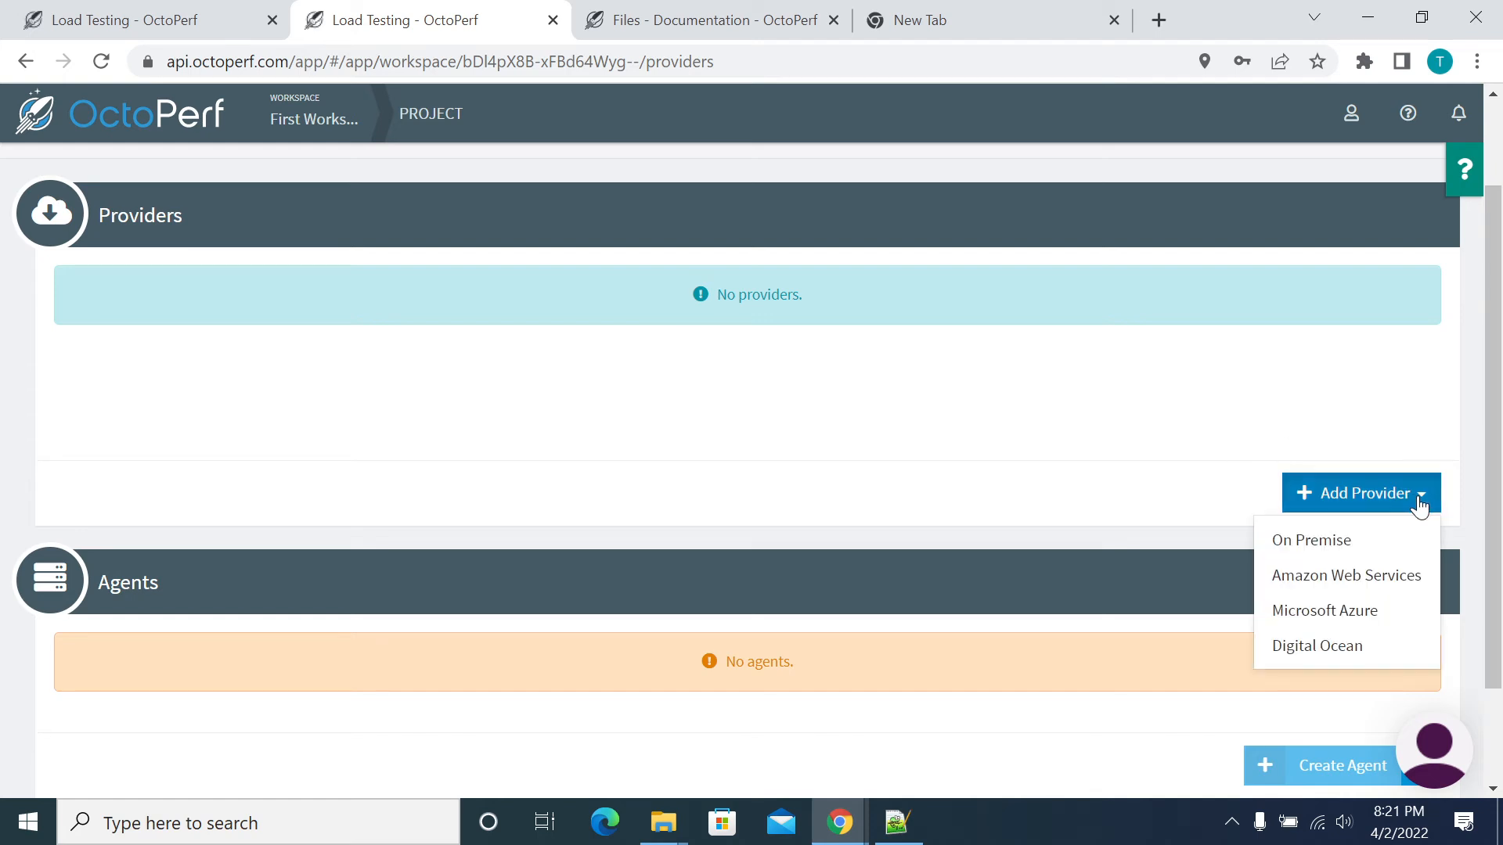
{"action": "left_click", "coordinate": [1315, 550]}
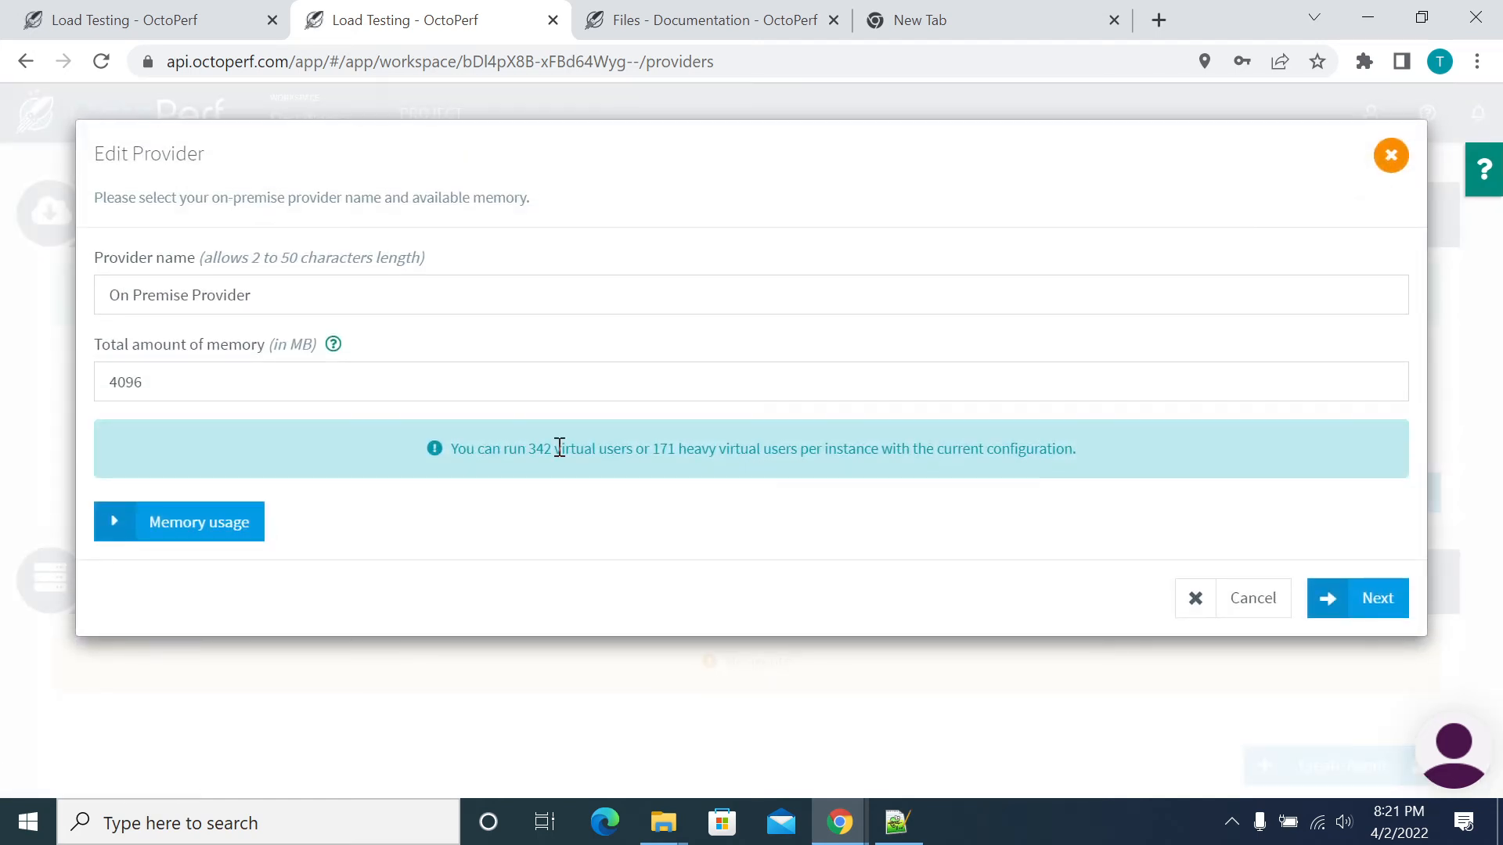
{"action": "left_click_drag", "start_coordinate": [94, 345], "coordinate": [264, 345]}
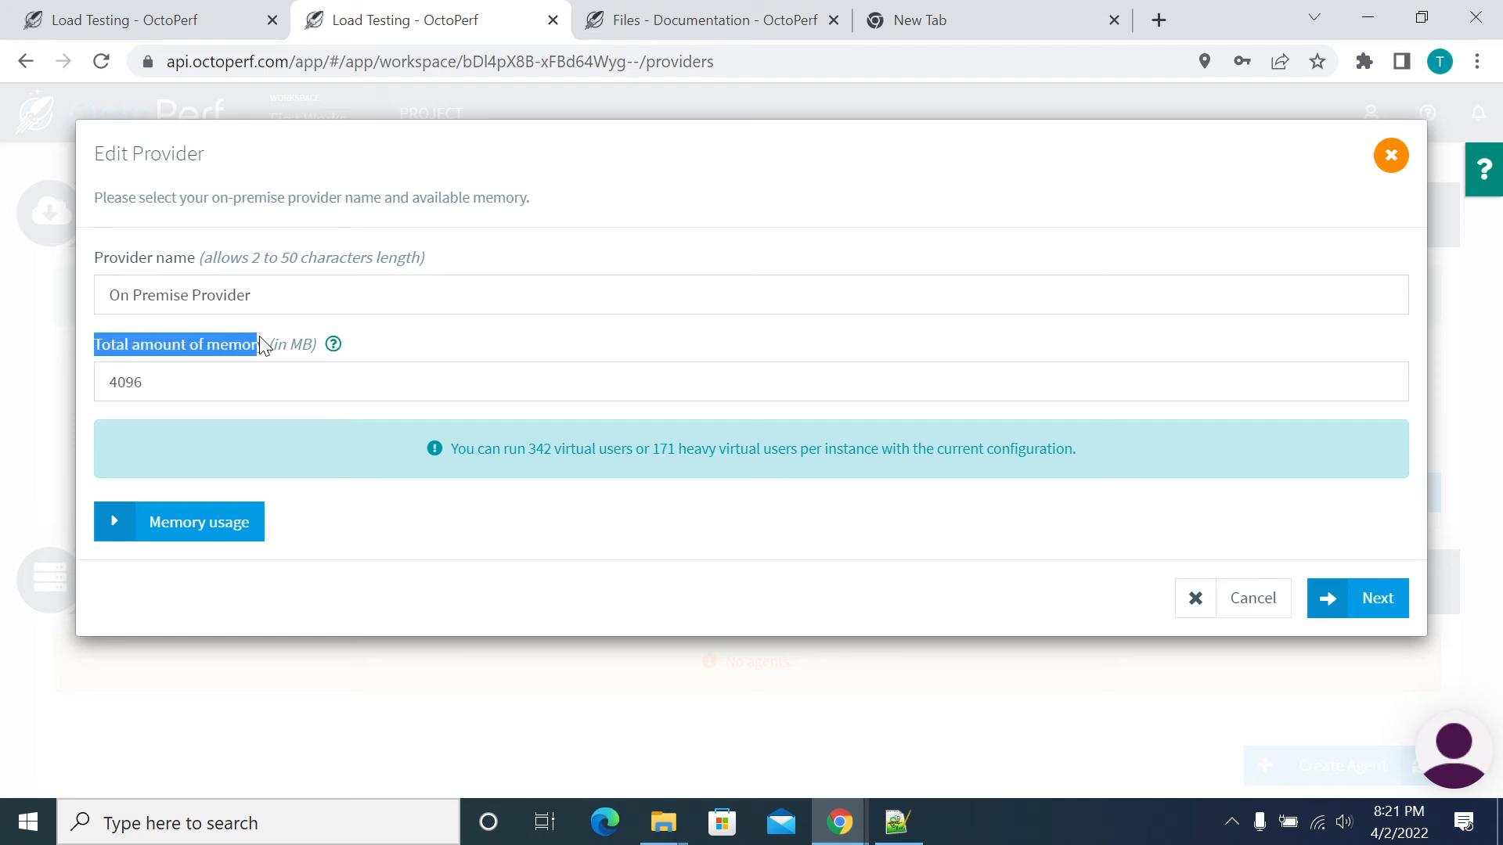
{"action": "left_click", "coordinate": [104, 535]}
{"action": "scroll", "coordinate": [219, 563], "scroll_direction": "down", "scroll_amount": 2}
{"action": "scroll", "coordinate": [231, 512], "scroll_direction": "down", "scroll_amount": 1}
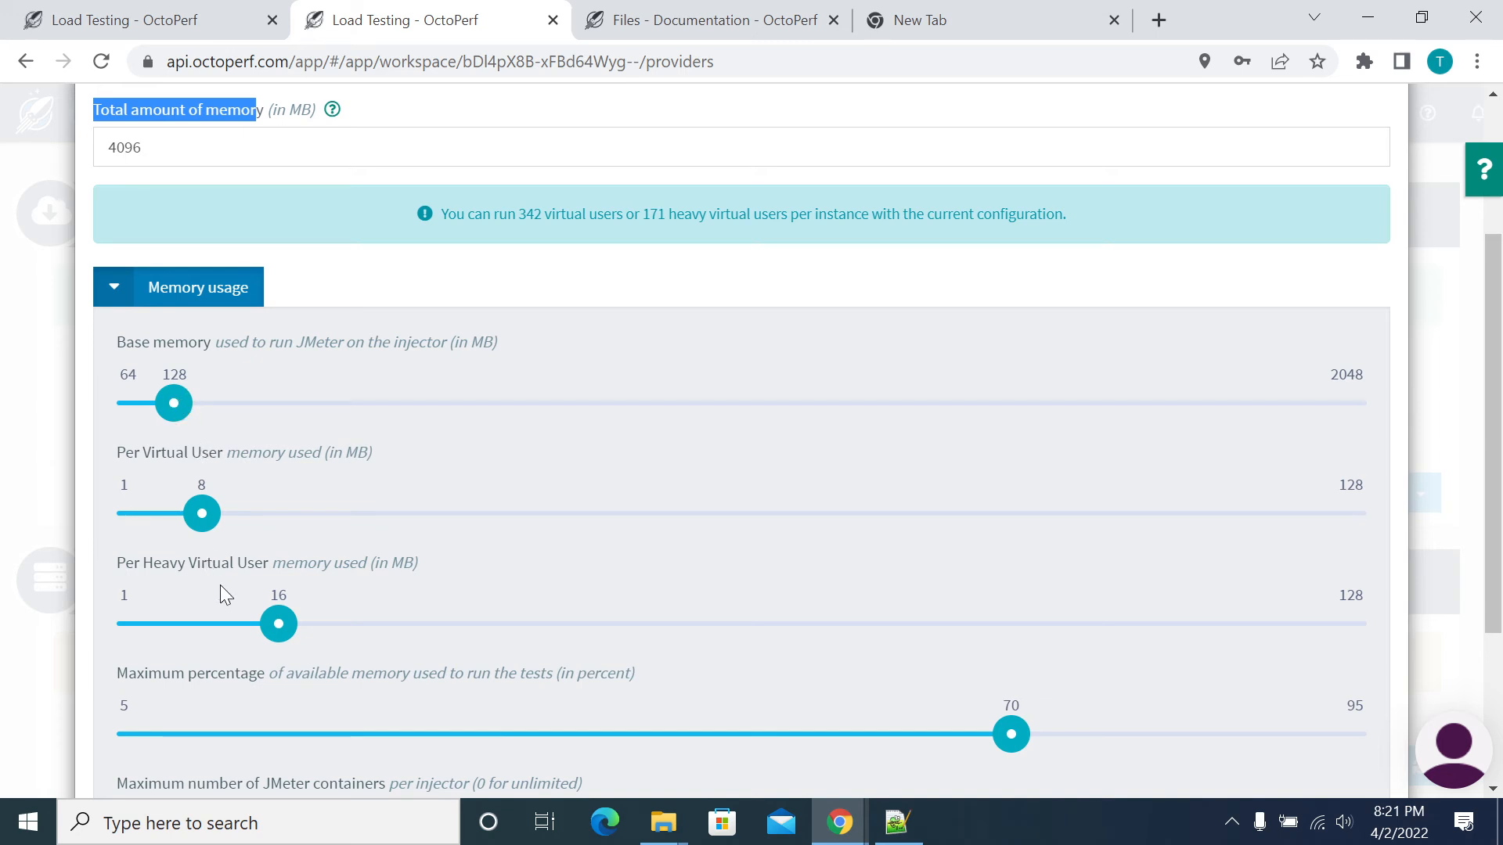
{"action": "scroll", "coordinate": [222, 586], "scroll_direction": "down", "scroll_amount": 3}
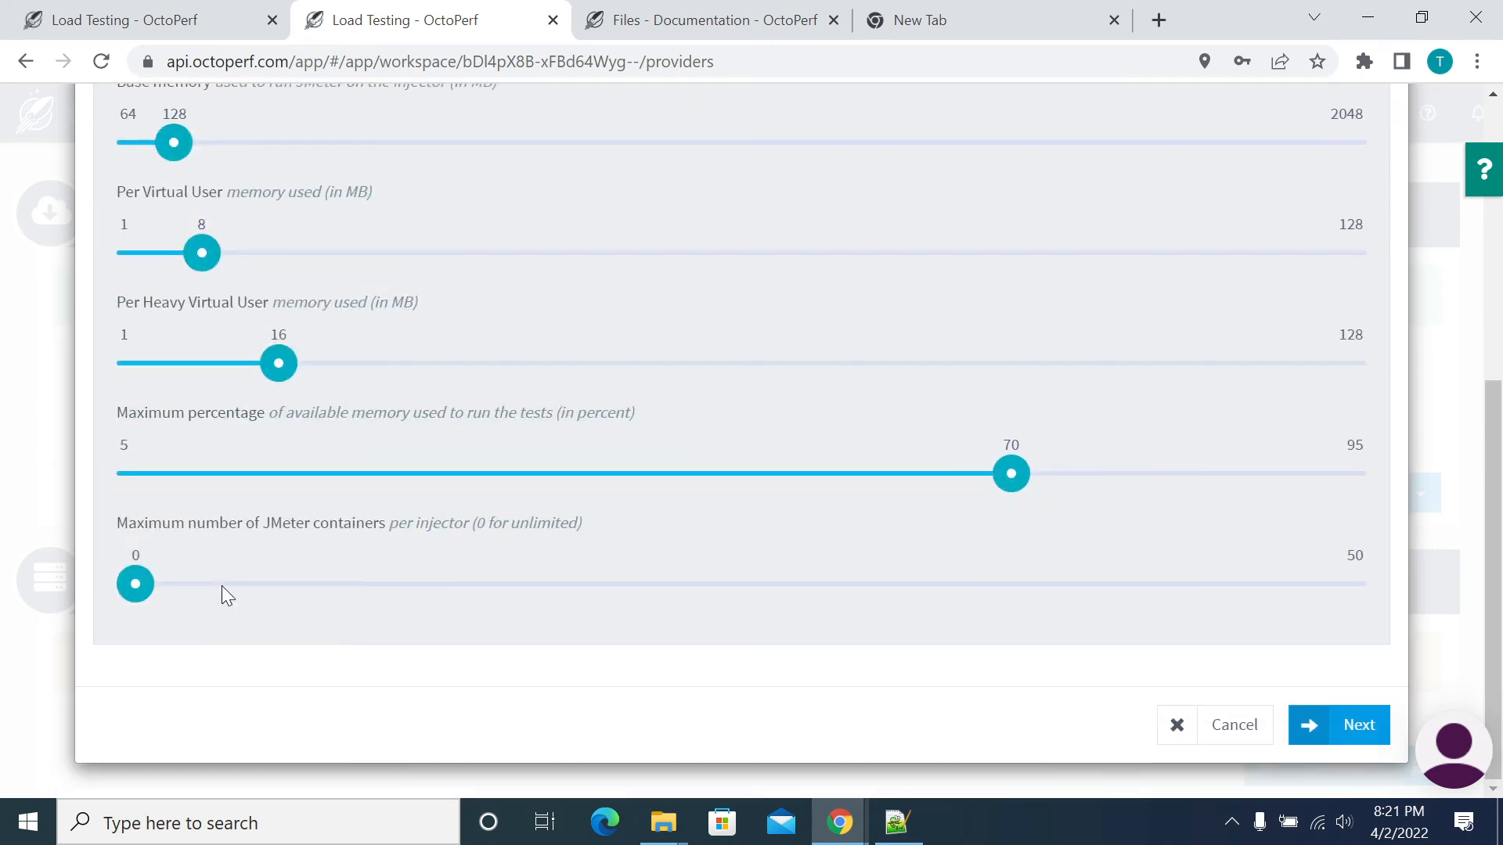
{"action": "scroll", "coordinate": [208, 573], "scroll_direction": "up", "scroll_amount": 3}
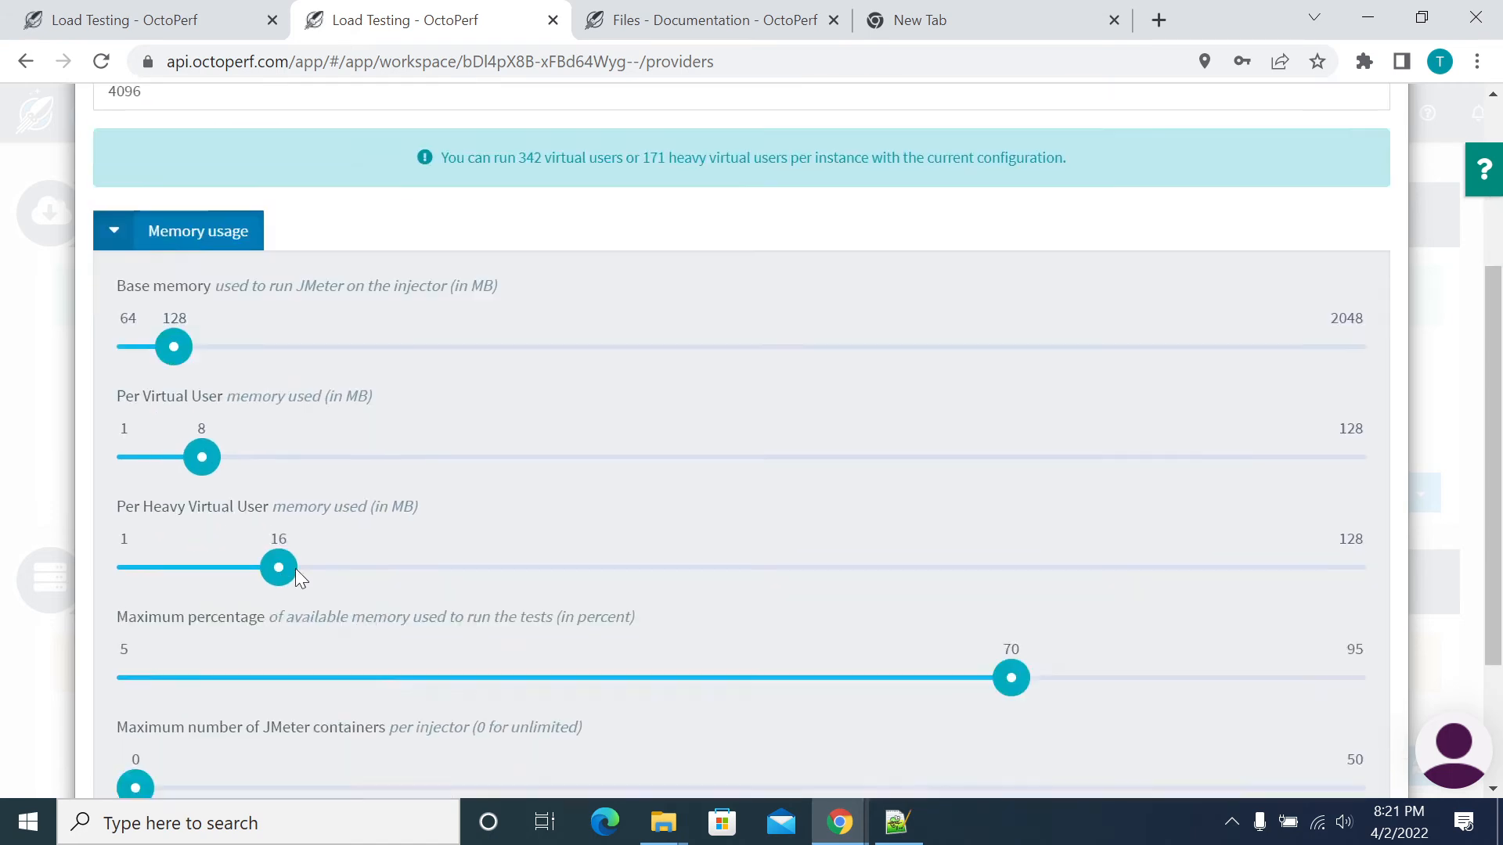
{"action": "scroll", "coordinate": [296, 577], "scroll_direction": "down", "scroll_amount": 3}
{"action": "left_click", "coordinate": [1364, 726]}
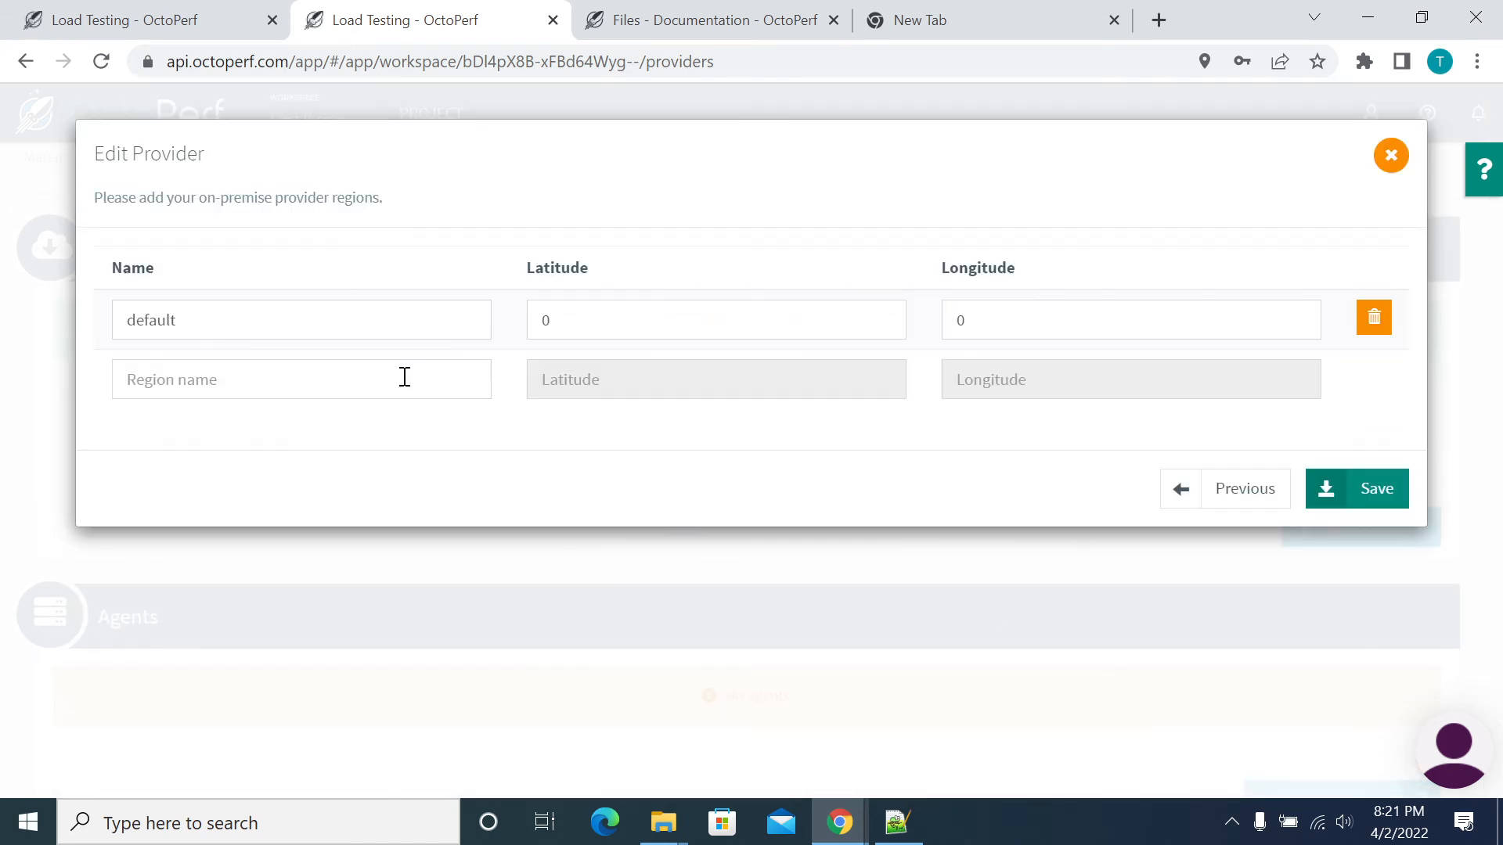
- Review the default region's latitude and longitude, add a second region named region_b, and delete that region again
{"action": "left_click", "coordinate": [669, 324]}
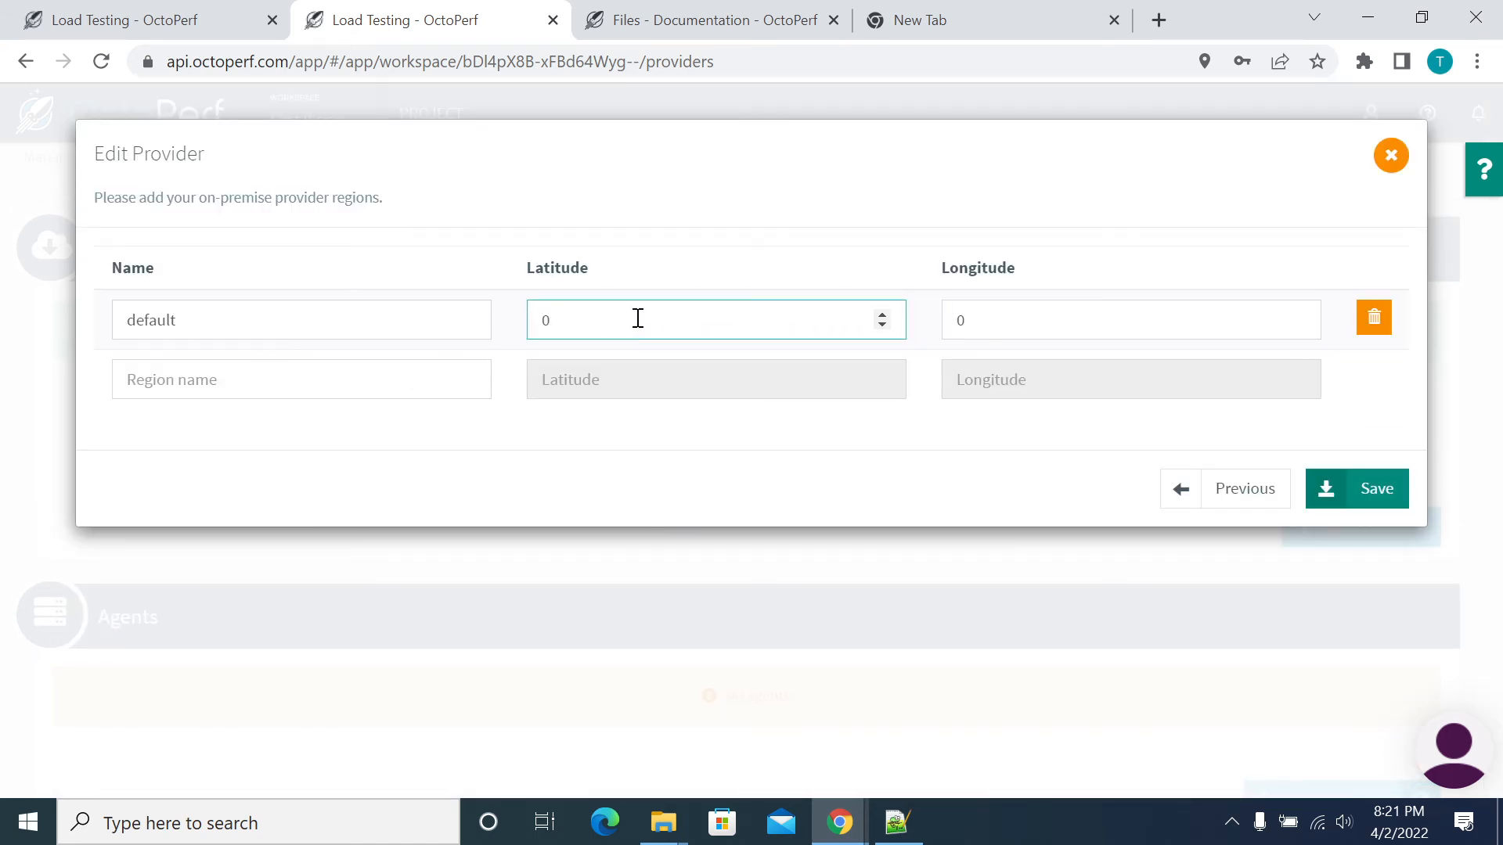
{"action": "left_click", "coordinate": [1044, 317]}
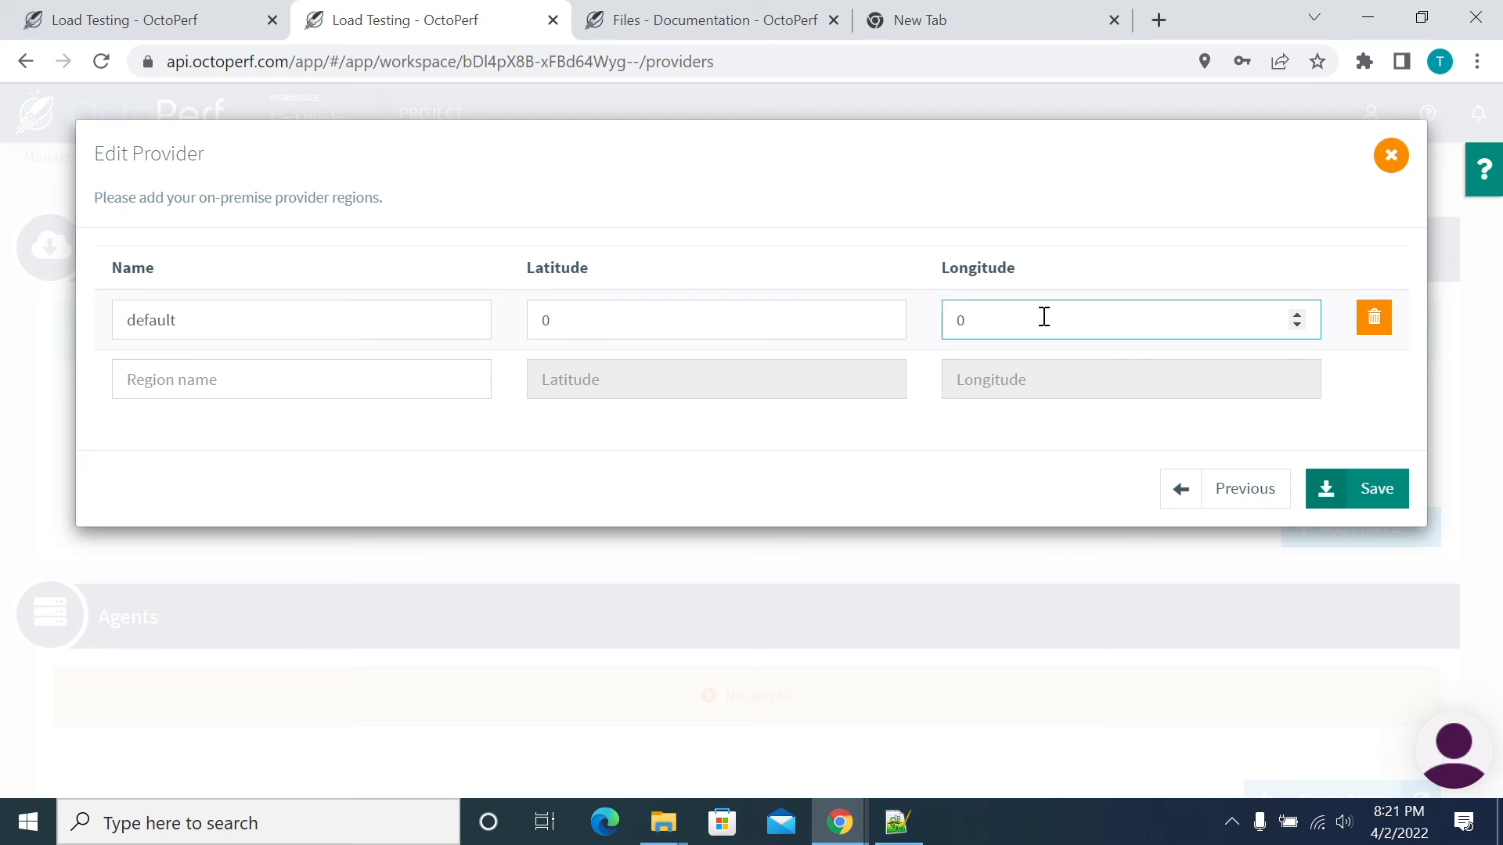
{"action": "left_click", "coordinate": [618, 330]}
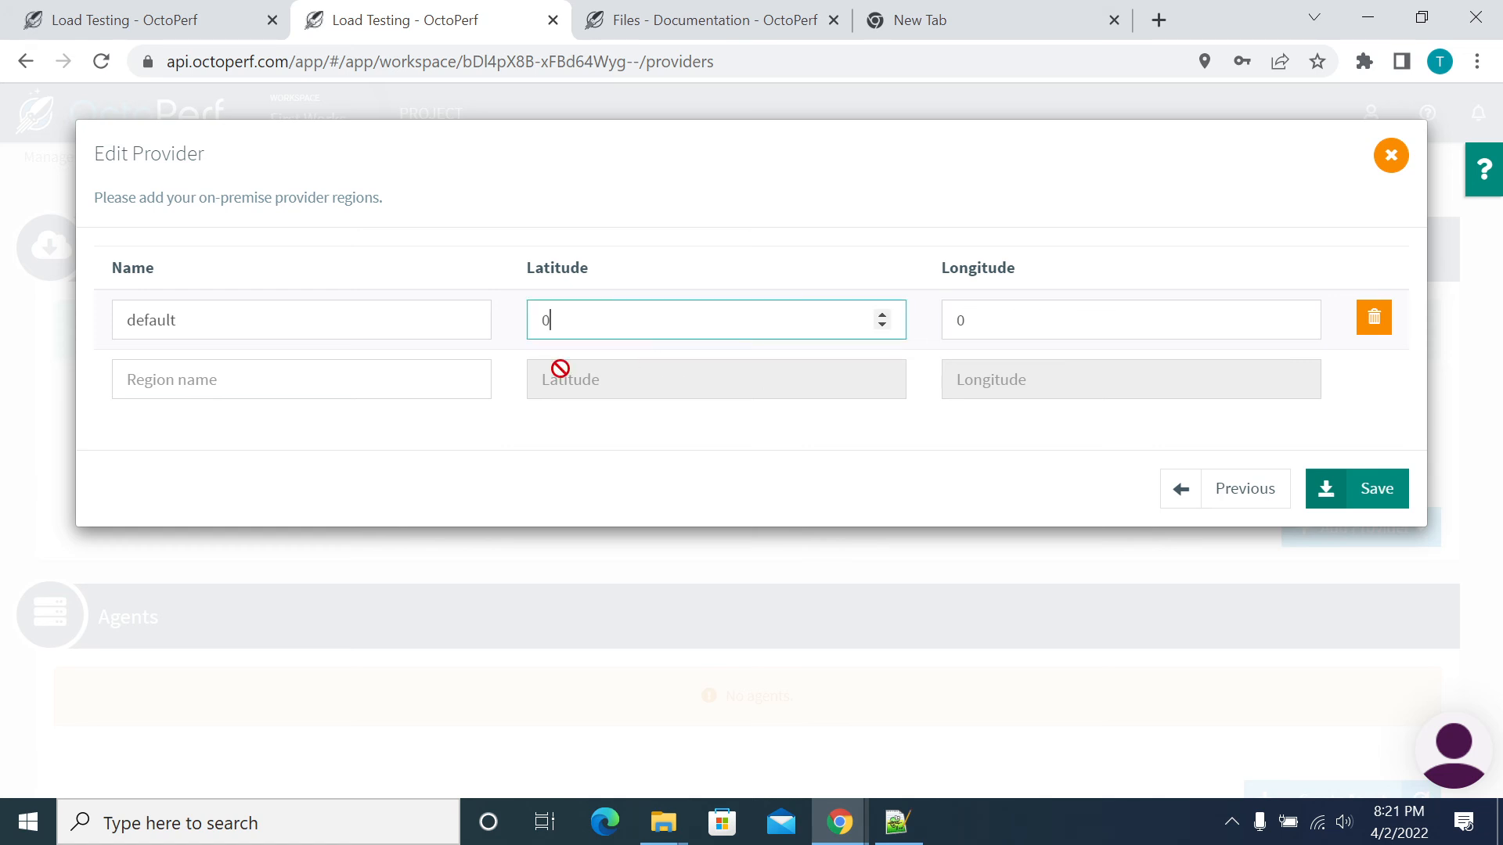
{"action": "left_click", "coordinate": [271, 387]}
{"action": "type", "text": "region_b"}
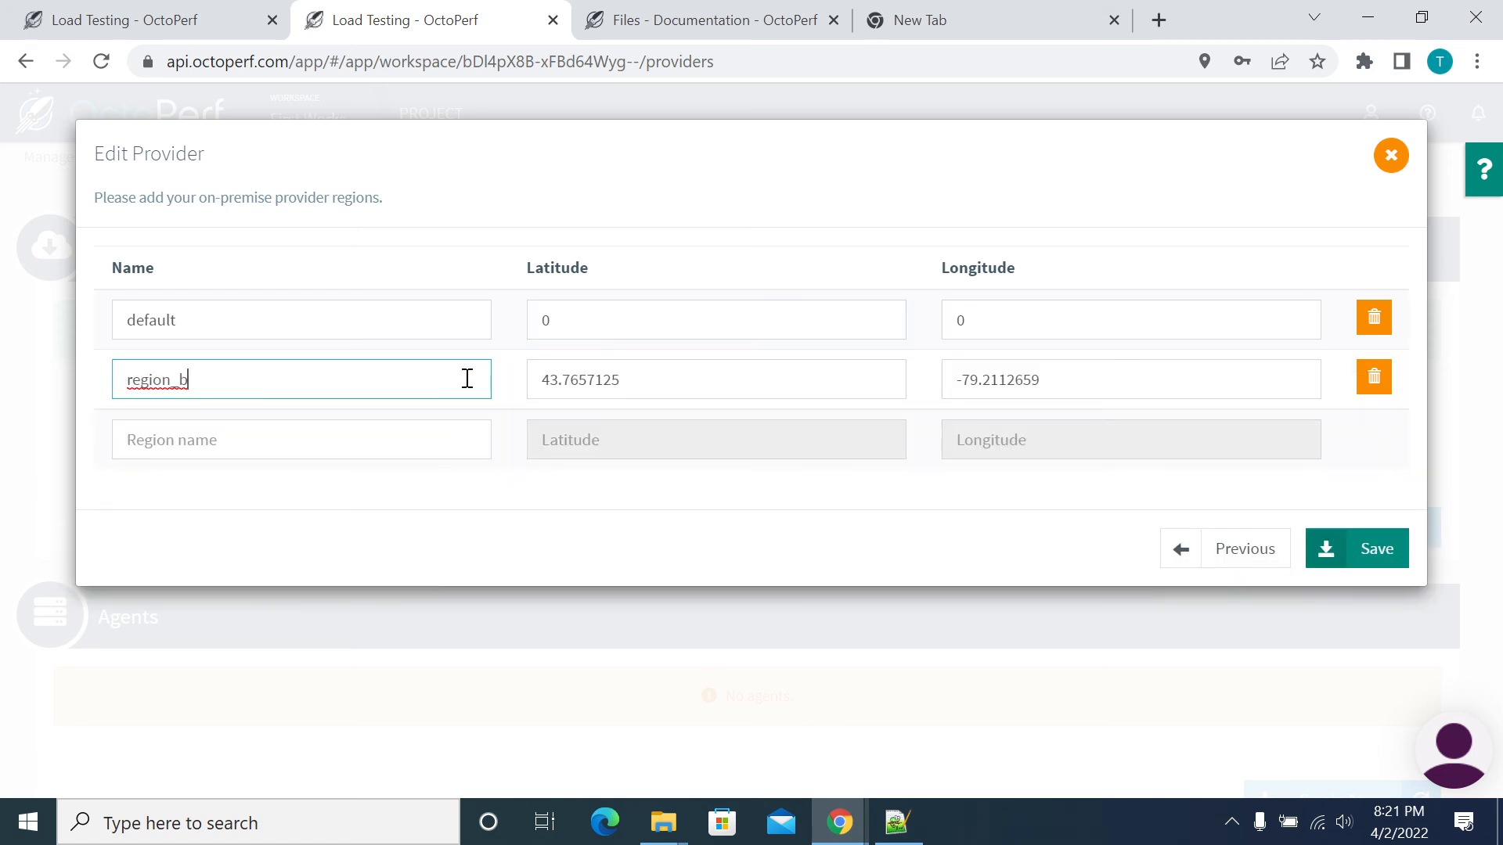
{"action": "left_click", "coordinate": [775, 379]}
{"action": "left_click", "coordinate": [1375, 384]}
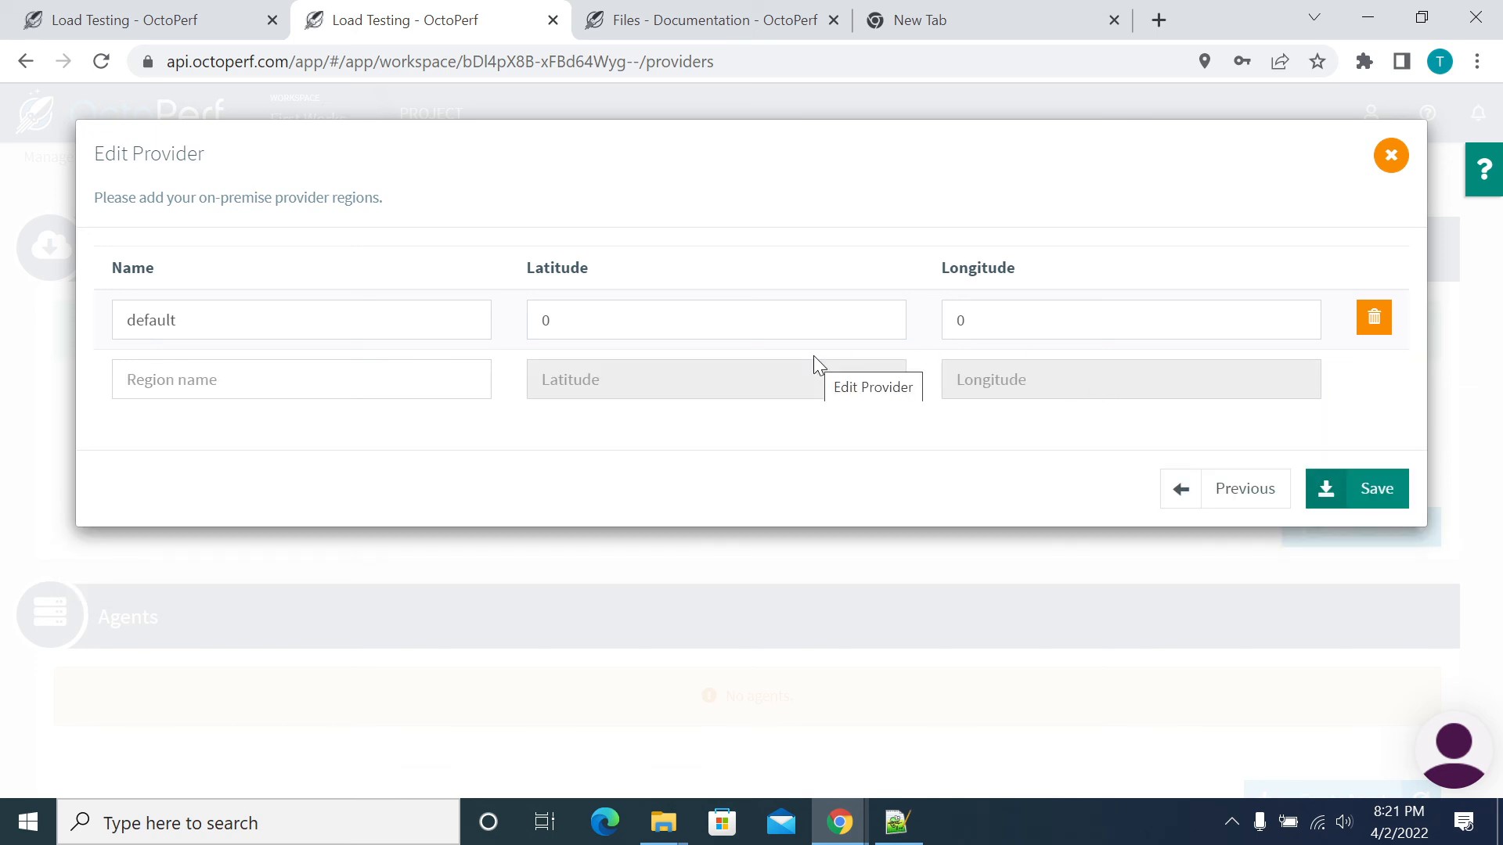
- Save the on-premise provider with only its default region
{"action": "left_click", "coordinate": [1369, 488]}
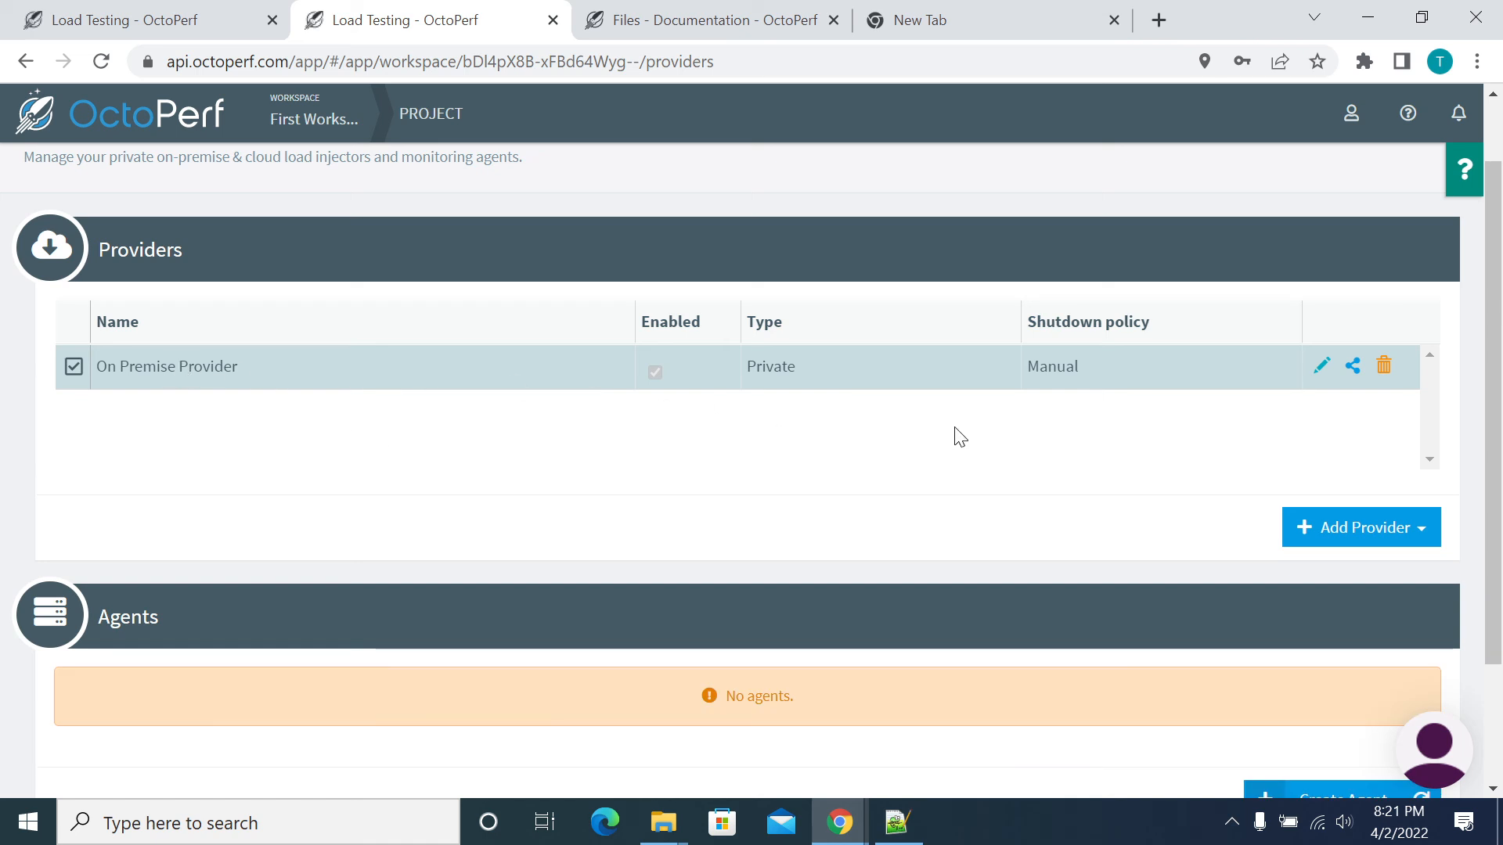
- Reopen the saved On Premise Provider for editing, review its total memory and memory usage settings, and close it without changes
{"action": "left_click", "coordinate": [1322, 368]}
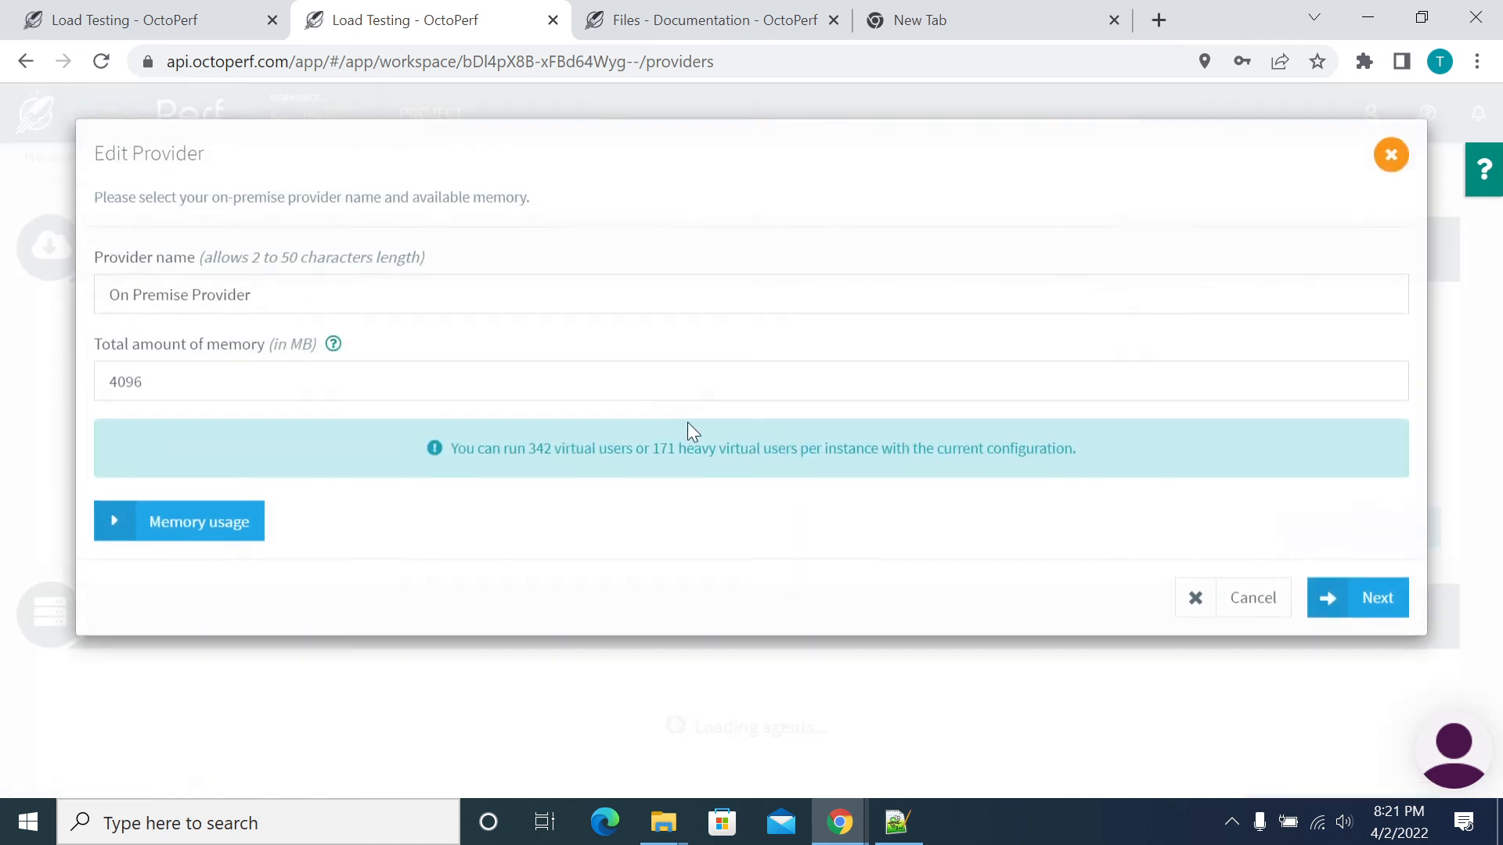
{"action": "left_click", "coordinate": [171, 379]}
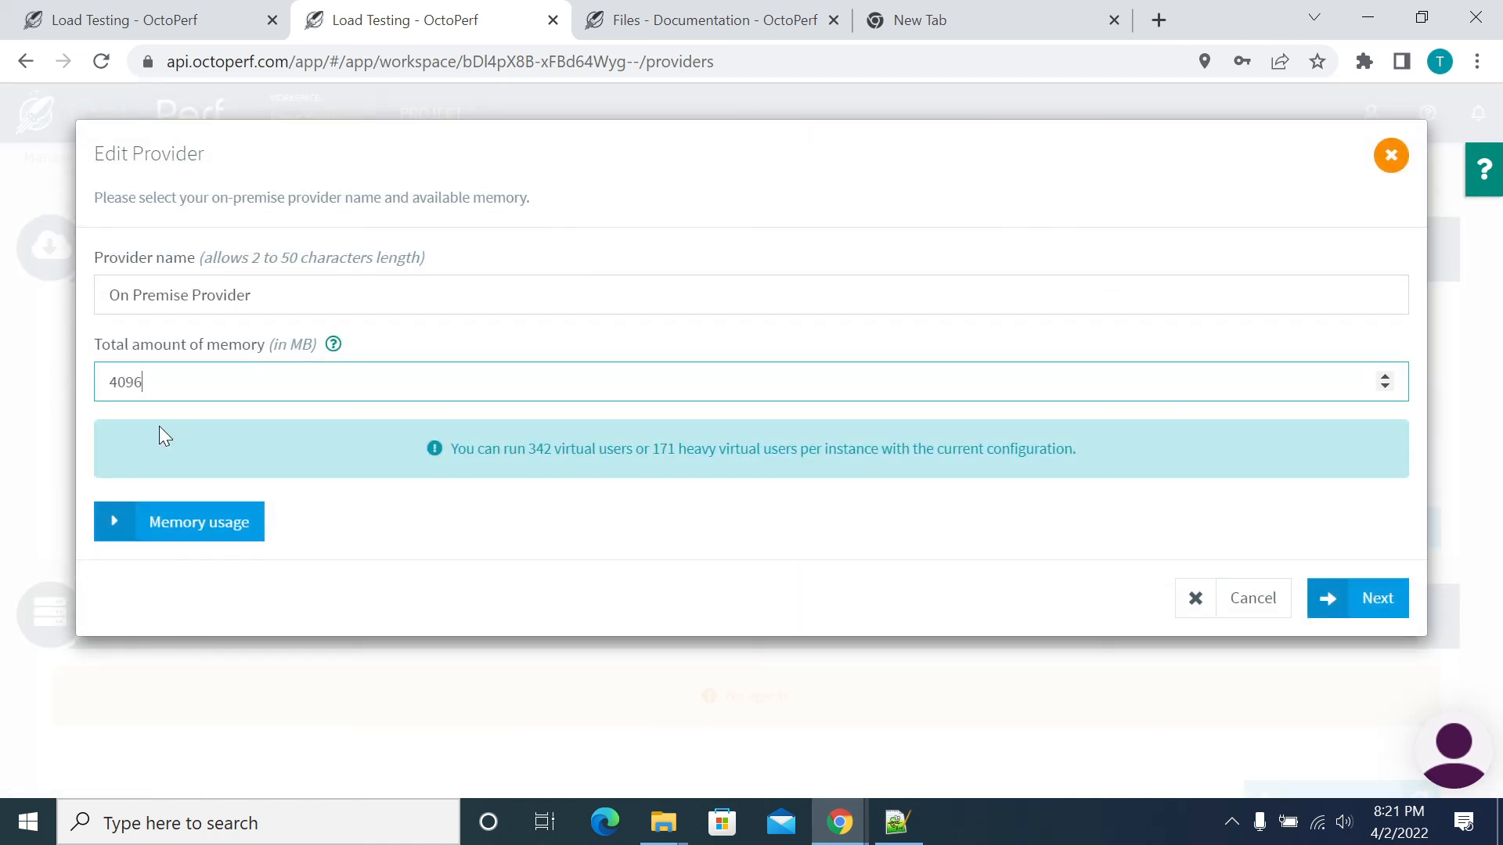
{"action": "left_click", "coordinate": [227, 524]}
{"action": "scroll", "coordinate": [288, 528], "scroll_direction": "down", "scroll_amount": 5}
{"action": "scroll", "coordinate": [356, 548], "scroll_direction": "down", "scroll_amount": 2}
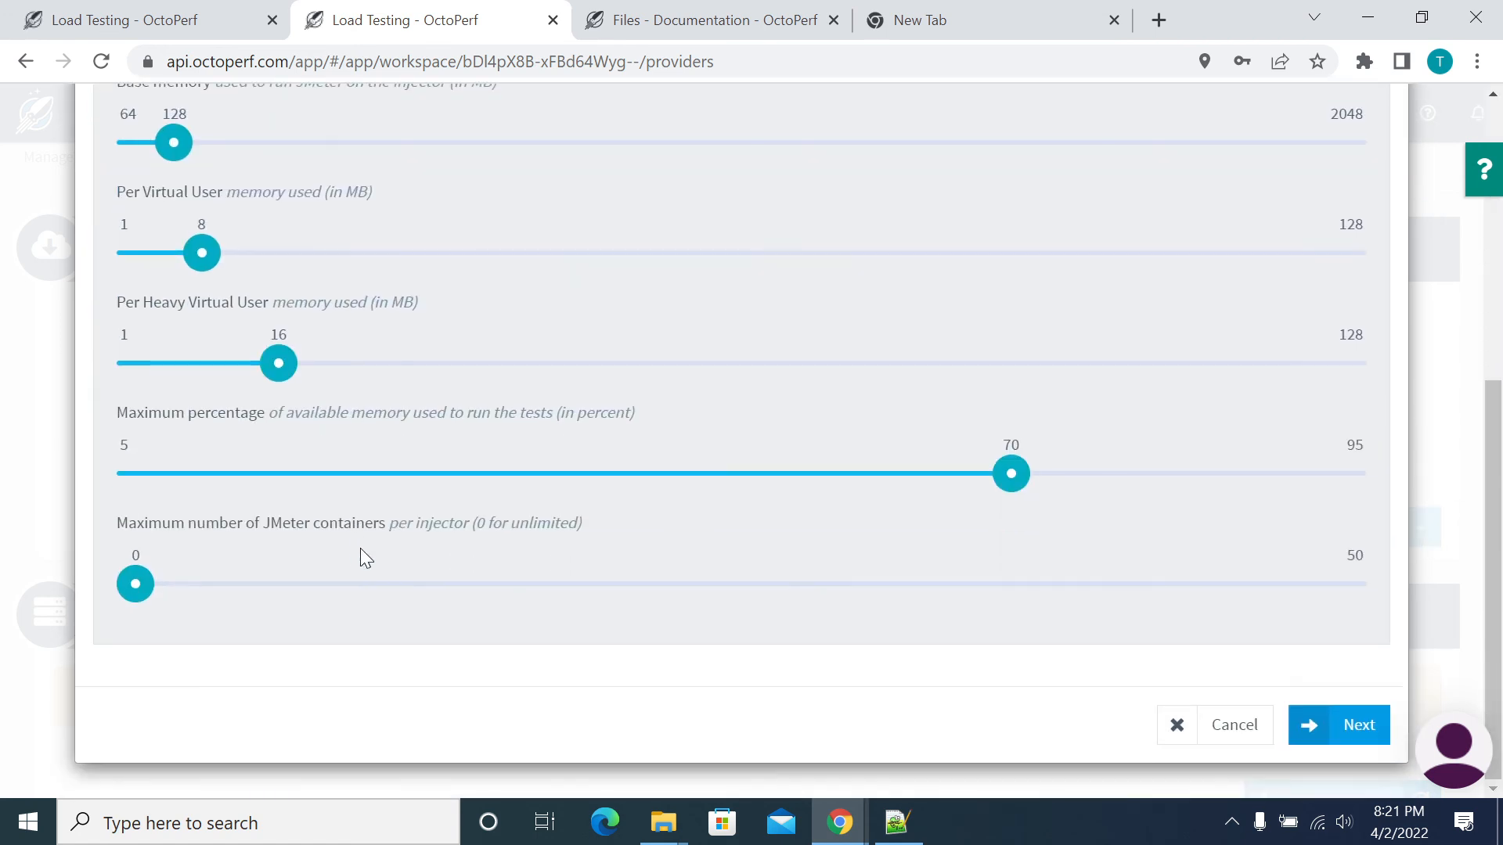
{"action": "scroll", "coordinate": [363, 552], "scroll_direction": "up", "scroll_amount": 10}
{"action": "left_click", "coordinate": [1368, 154]}
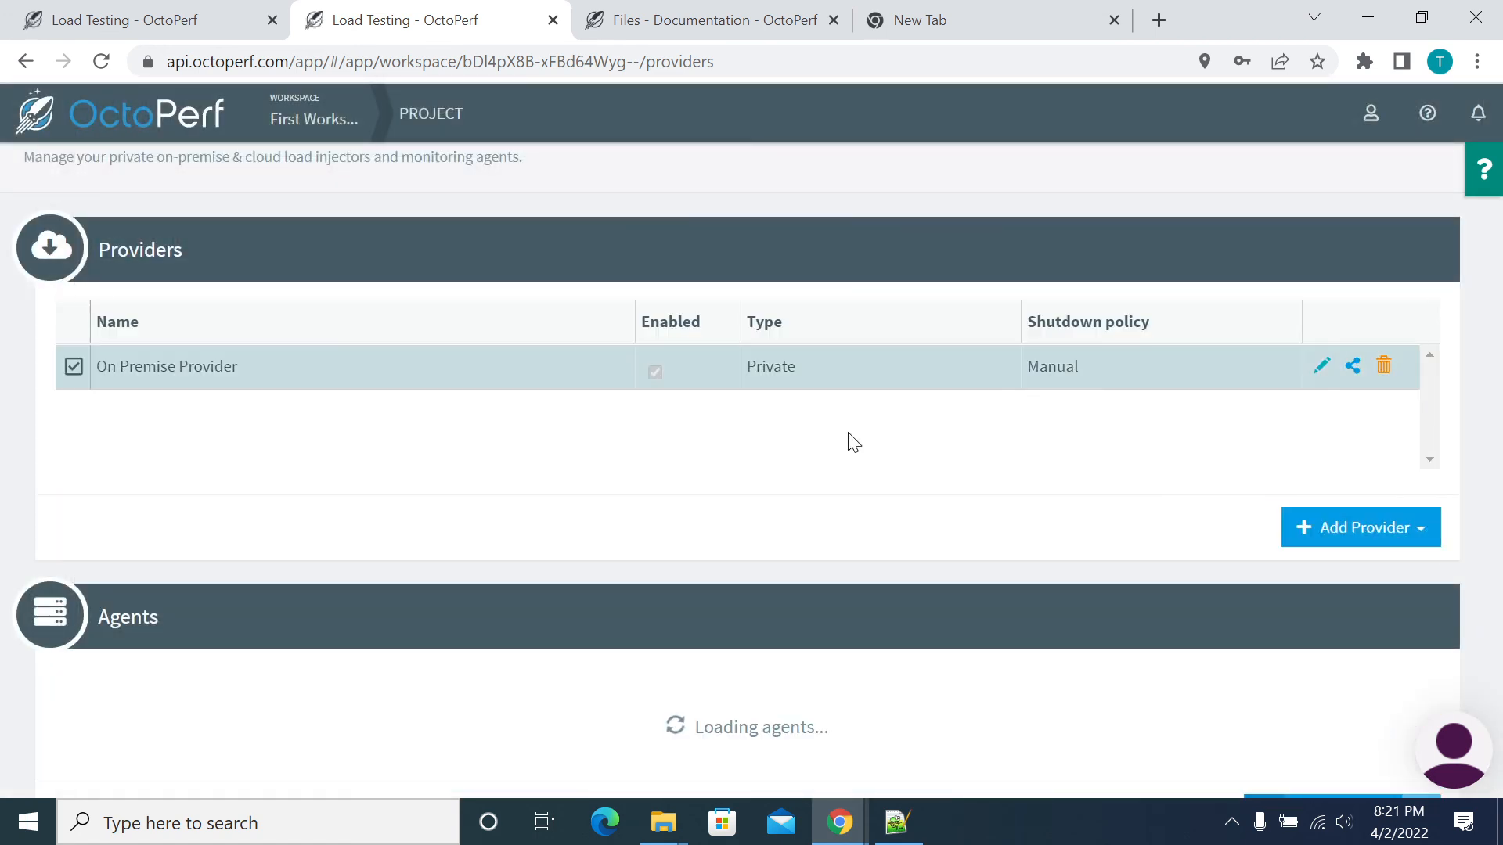
- Deselect and reselect the On Premise Provider, and examine the Providers list and the Agents section with its agent creation option
{"action": "scroll", "coordinate": [851, 444], "scroll_direction": "up", "scroll_amount": 2}
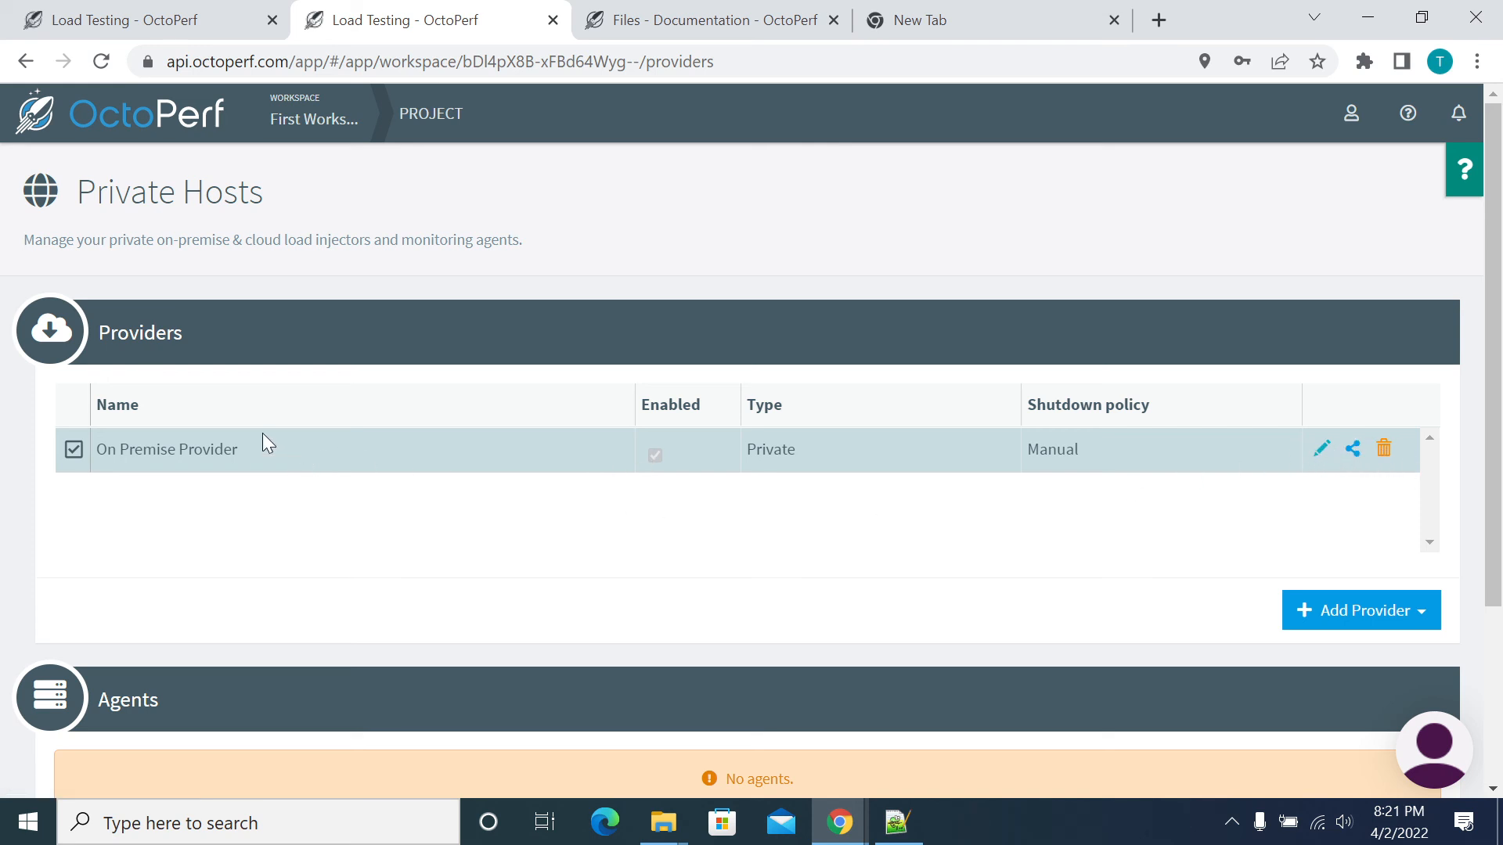
{"action": "left_click", "coordinate": [105, 451]}
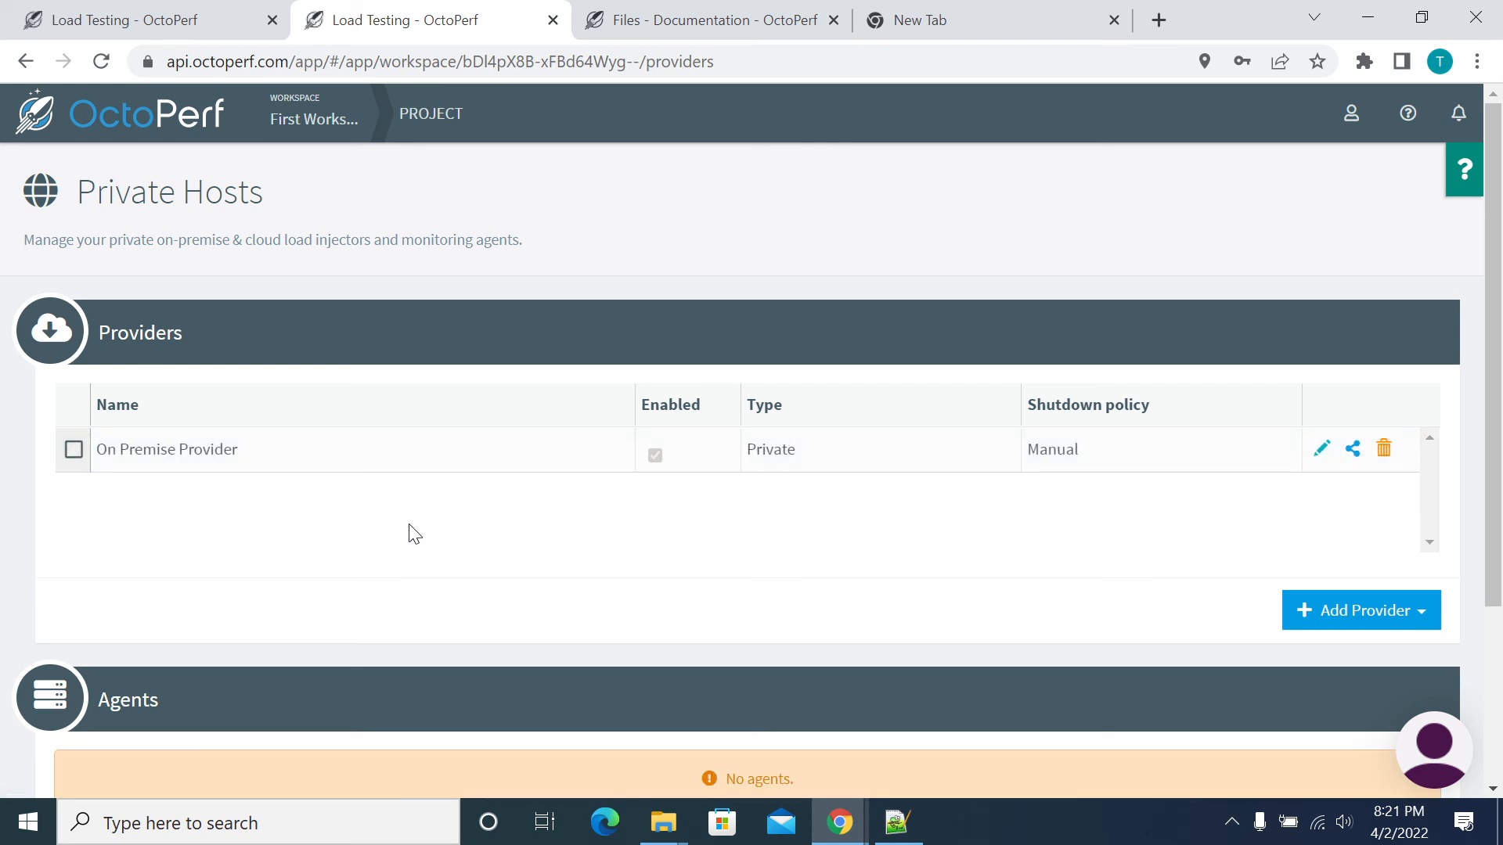
{"action": "left_click", "coordinate": [270, 460]}
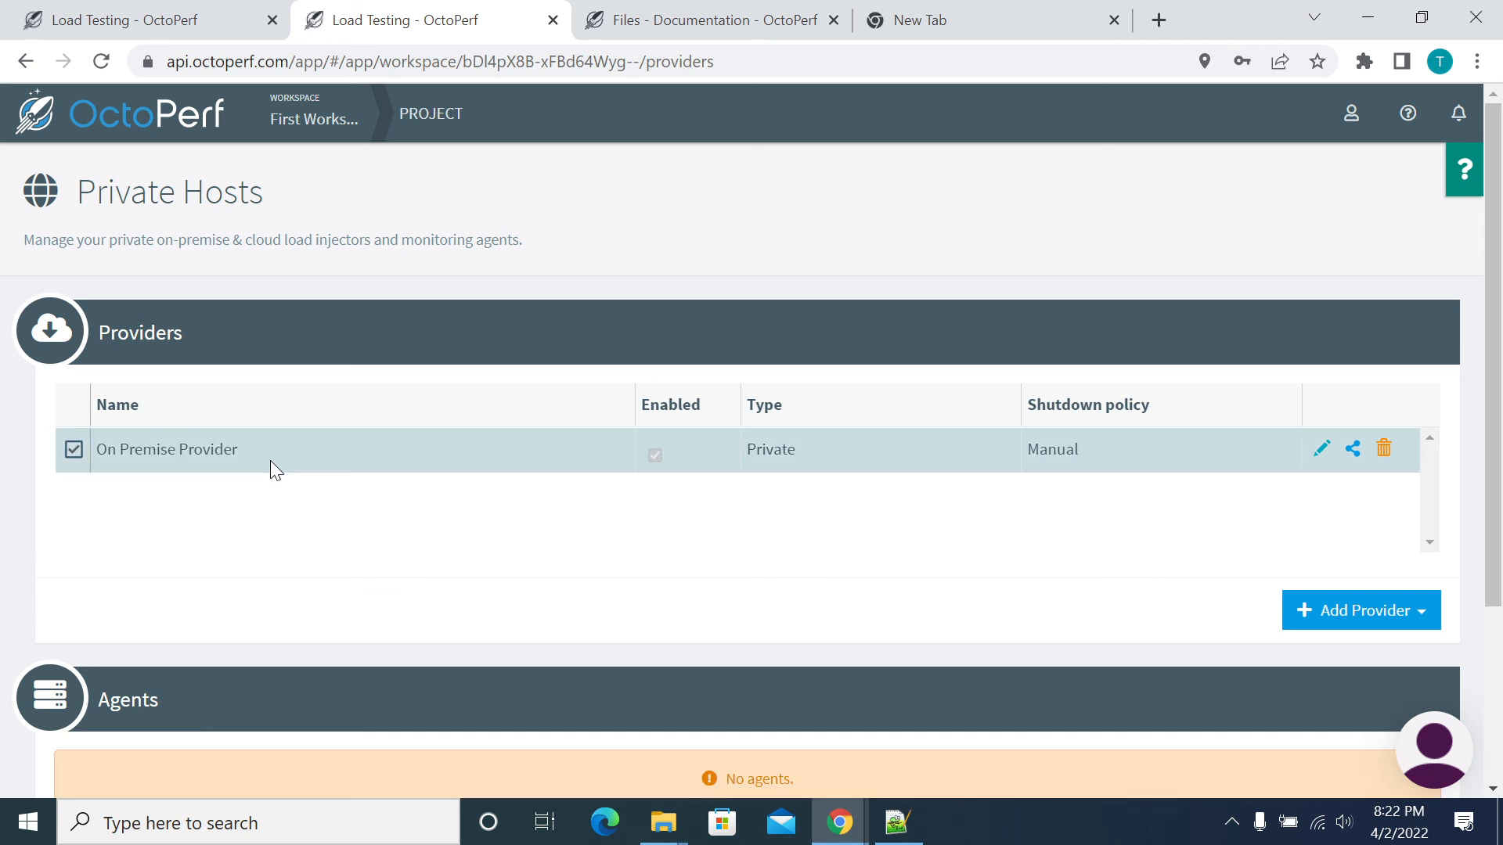
{"action": "scroll", "coordinate": [284, 486], "scroll_direction": "down", "scroll_amount": 3}
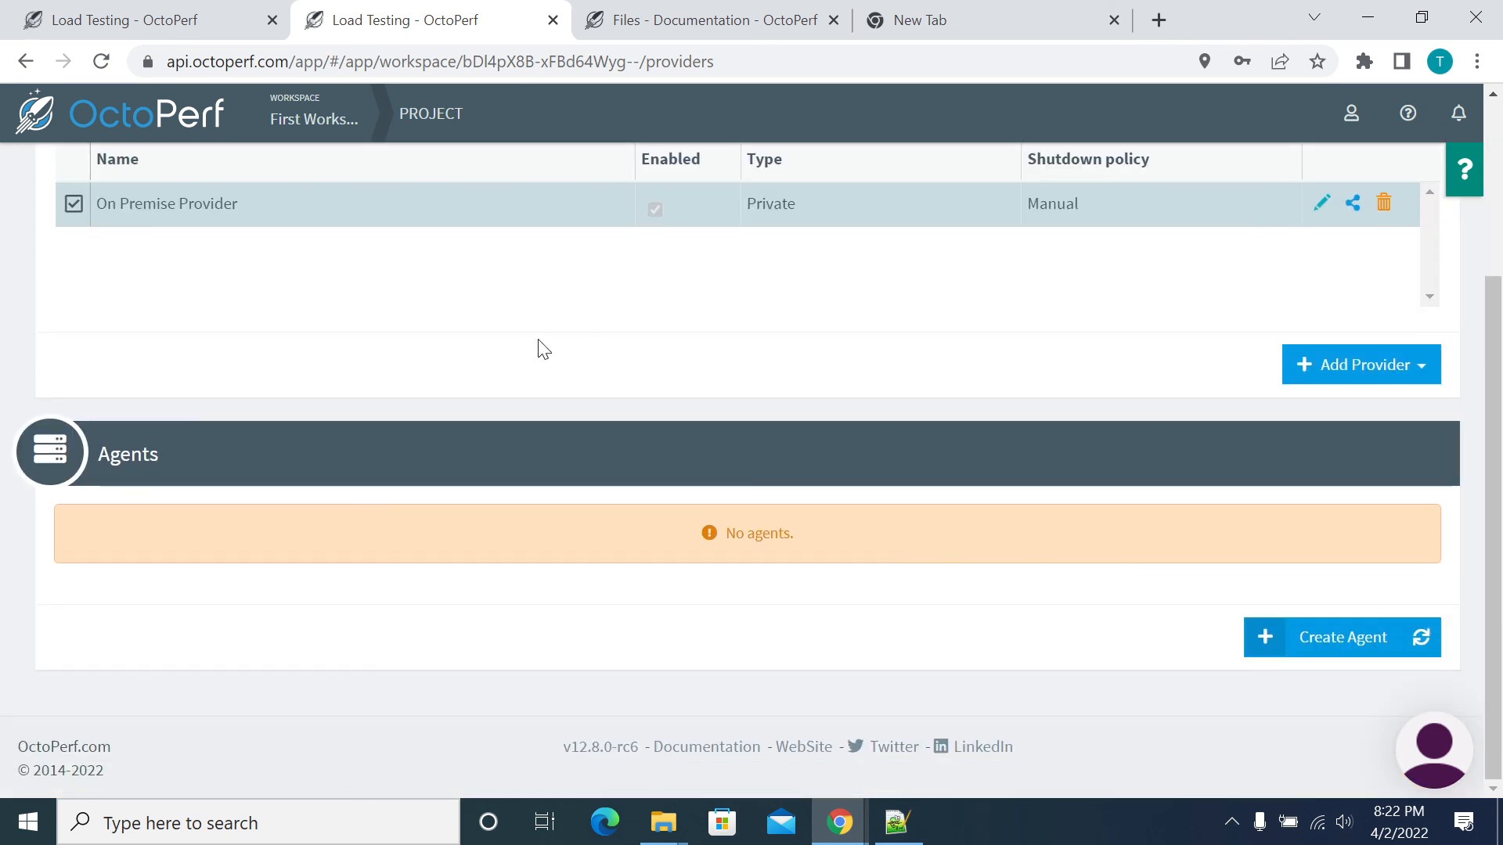
{"action": "scroll", "coordinate": [544, 348], "scroll_direction": "up", "scroll_amount": 3}
{"action": "scroll", "coordinate": [819, 532], "scroll_direction": "down", "scroll_amount": 3}
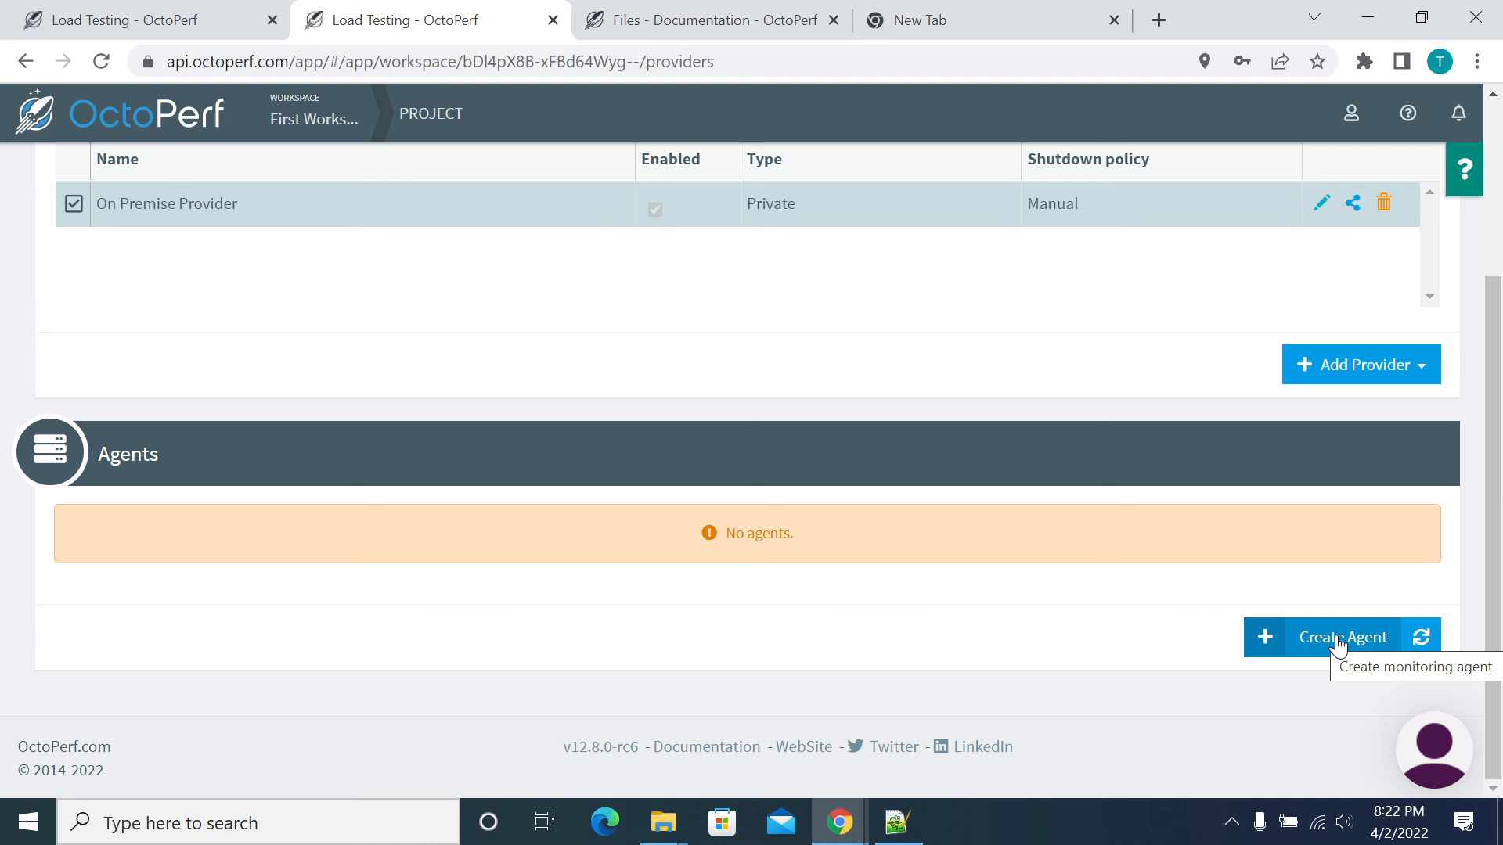
{"action": "scroll", "coordinate": [264, 292], "scroll_direction": "up", "scroll_amount": 3}
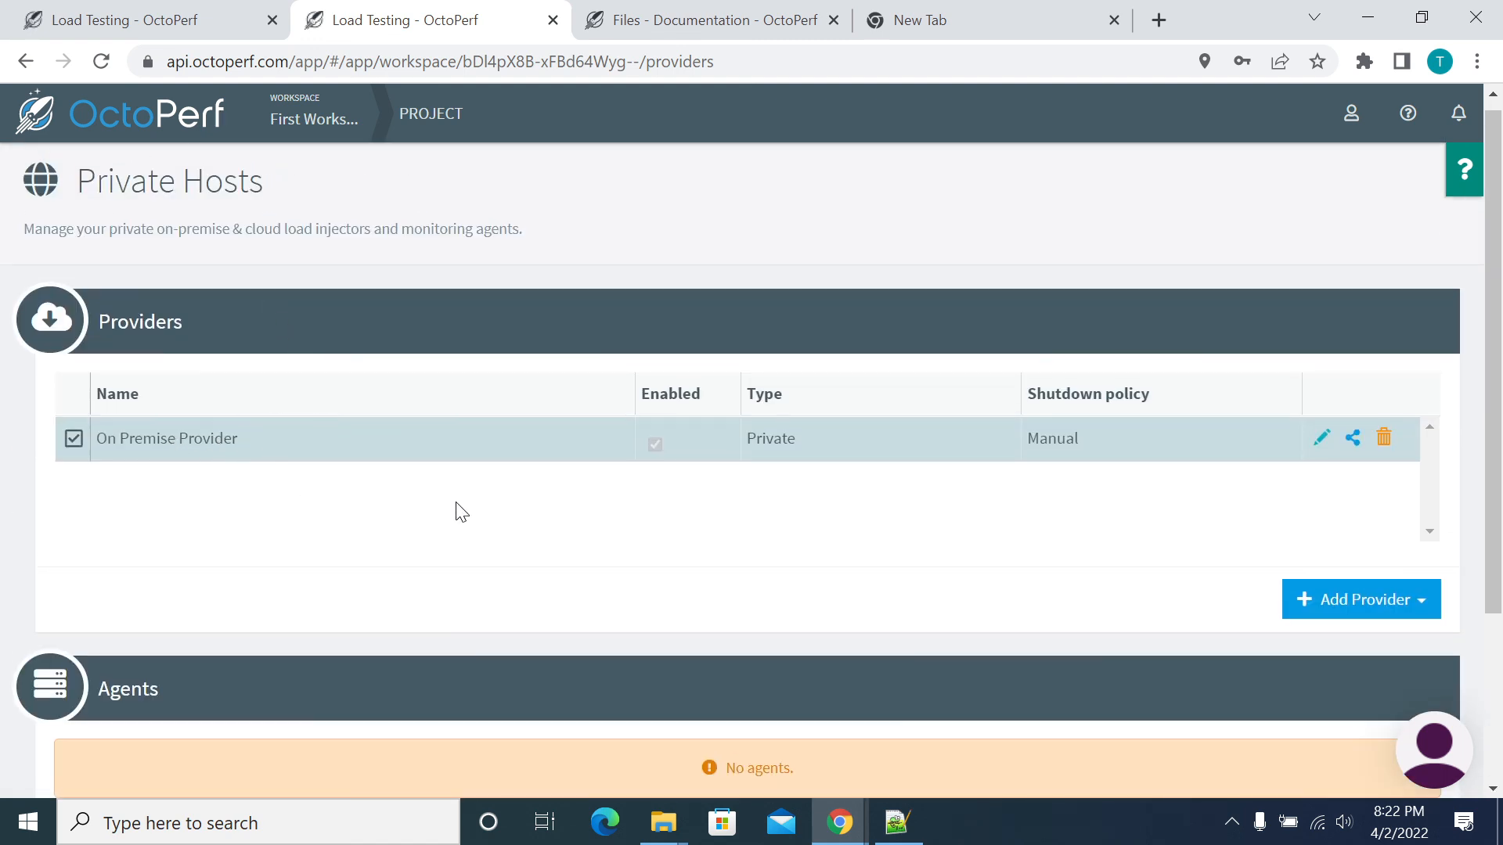
{"action": "scroll", "coordinate": [516, 548], "scroll_direction": "down", "scroll_amount": 3}
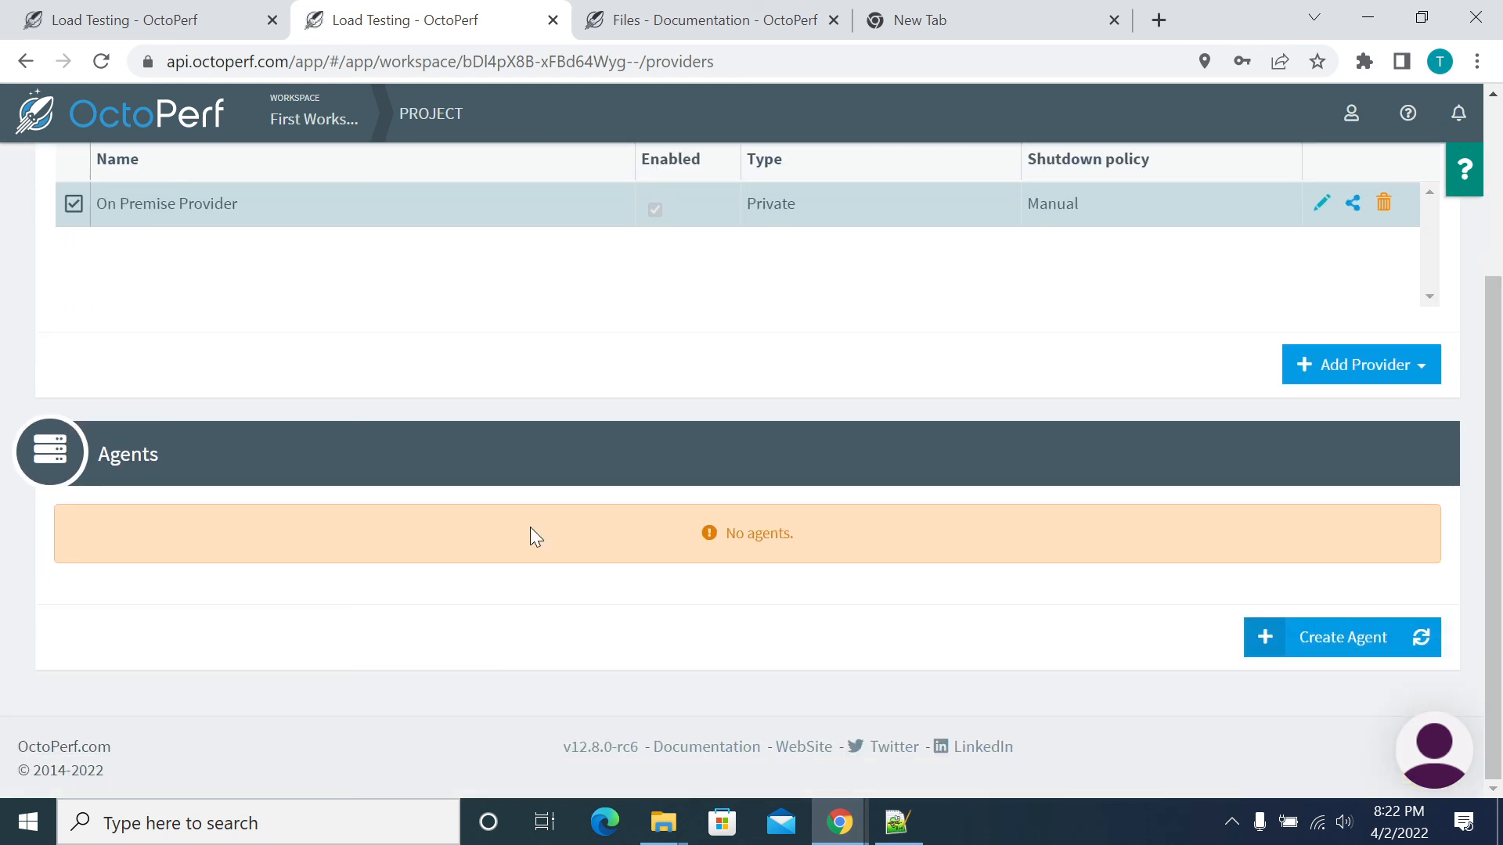